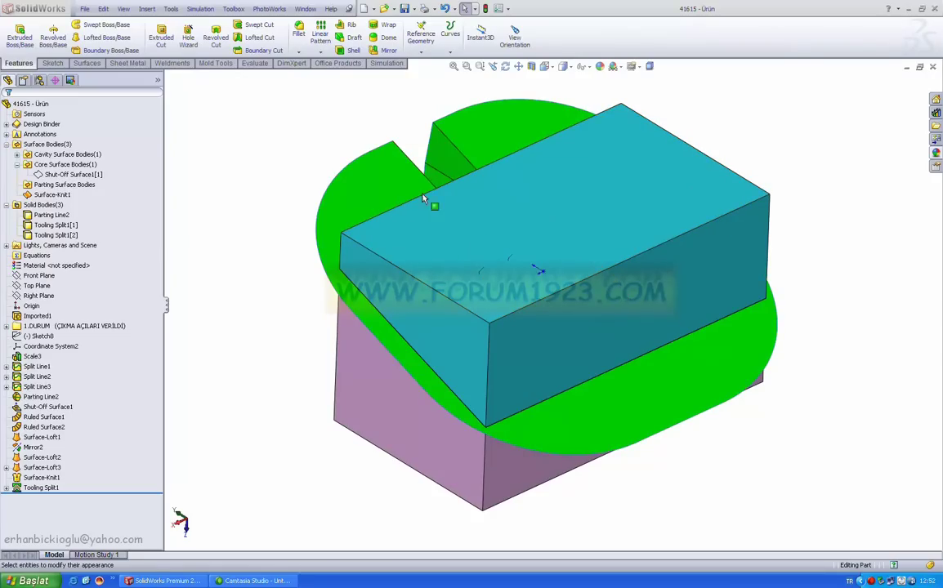
# - Hide the green Ruled Surface1 and the teal upper Tooling Split body
pyautogui.rightClick(378, 197)
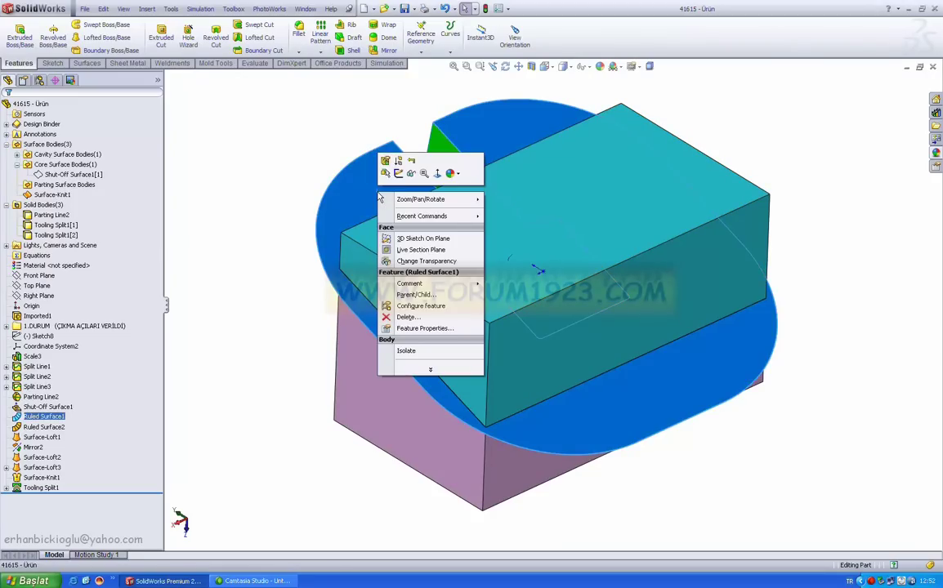
pyautogui.click(414, 174)
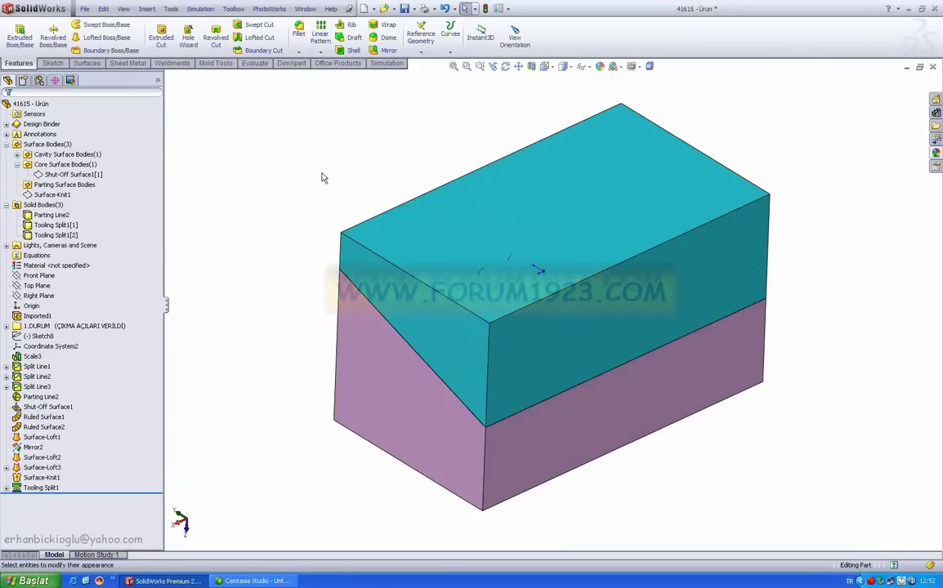
pyautogui.rightClick(470, 205)
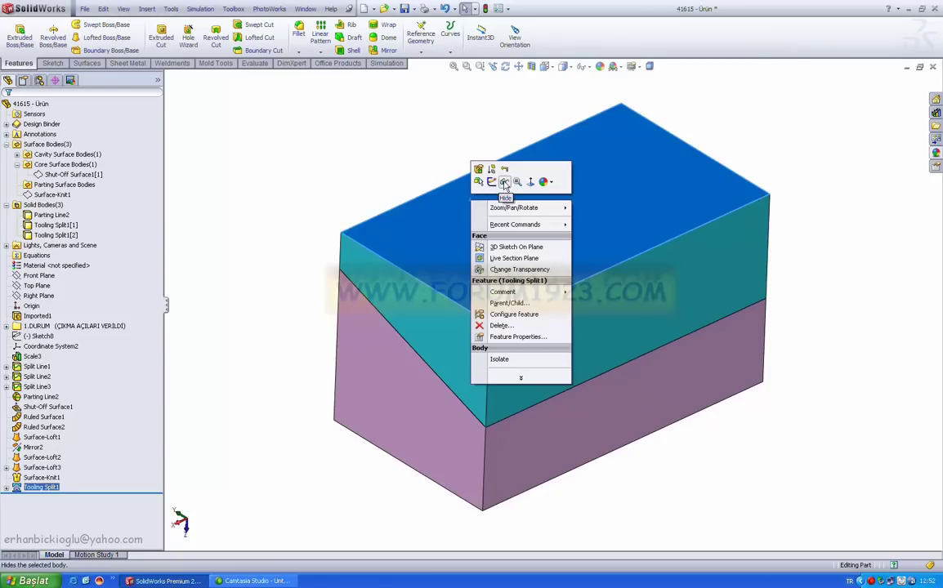
pyautogui.click(503, 186)
# - Hide the grey molded part body to expose the core fins
pyautogui.scroll(-2, 548, 265)
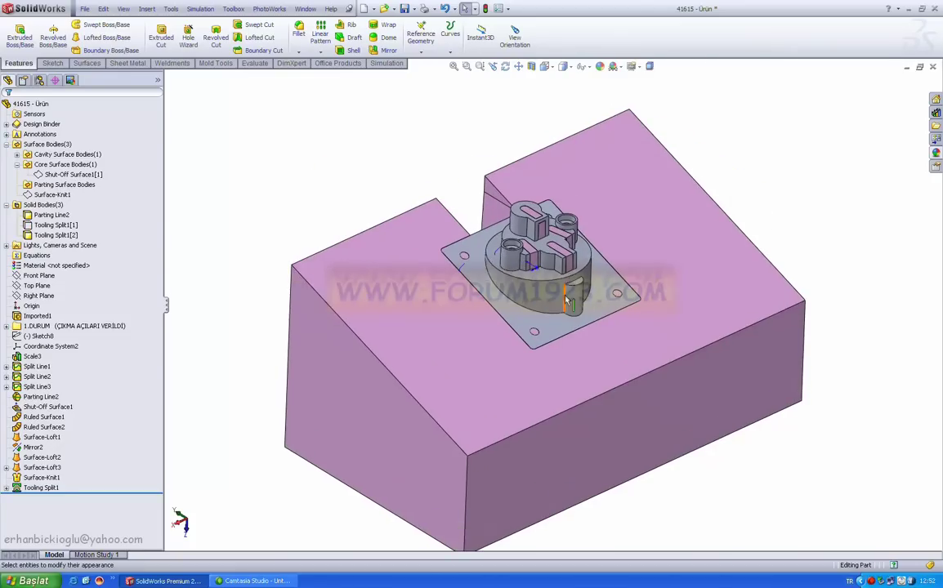
pyautogui.scroll(-3, 556, 295)
pyautogui.scroll(-2, 520, 286)
pyautogui.rightClick(520, 286)
pyautogui.click(554, 267)
# - Select a fin side face and bring up its appearance target options
pyautogui.scroll(-3, 526, 227)
pyautogui.scroll(-2, 527, 226)
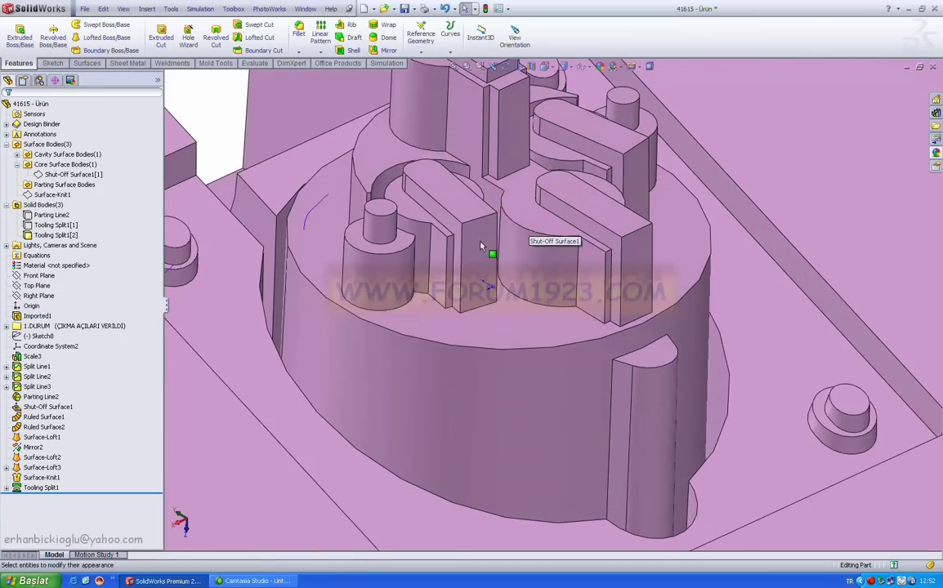
pyautogui.click(477, 249)
pyautogui.click(576, 211)
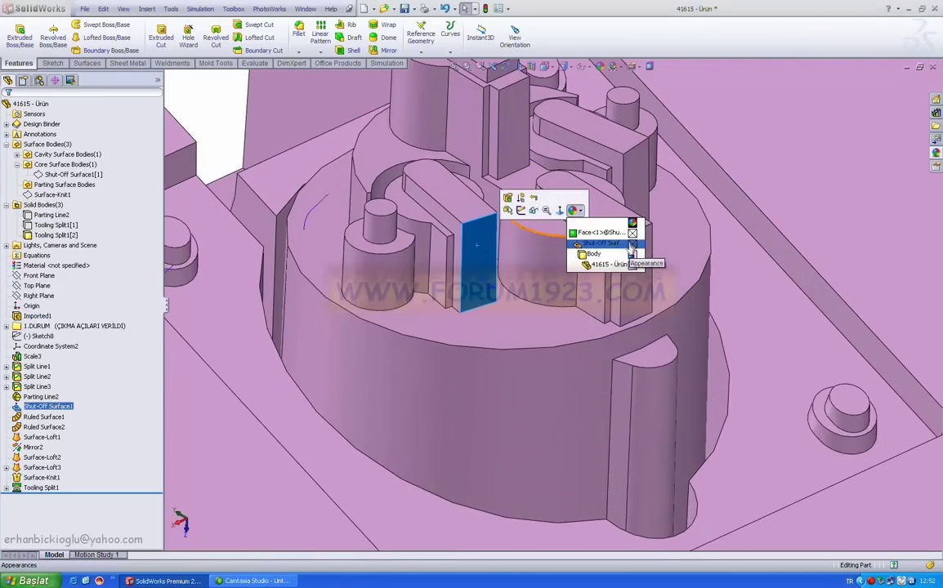
# - Colour the fin side faces and the tall wall face red
pyautogui.click(633, 233)
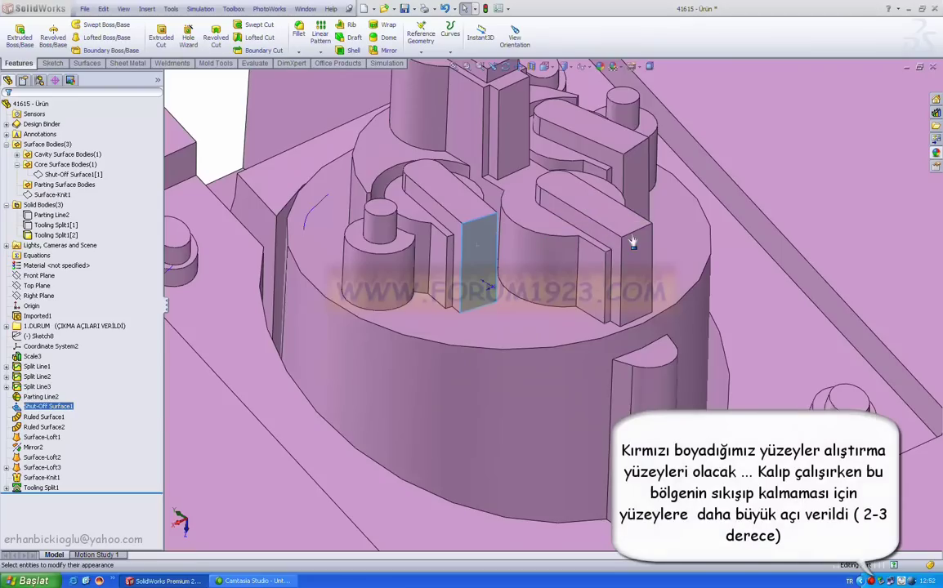
pyautogui.click(54, 481)
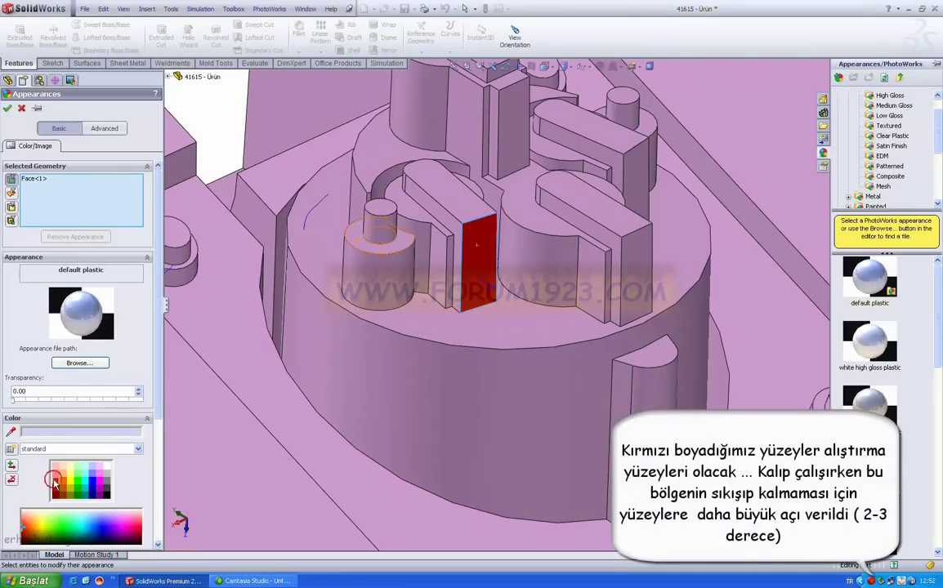
pyautogui.click(625, 254)
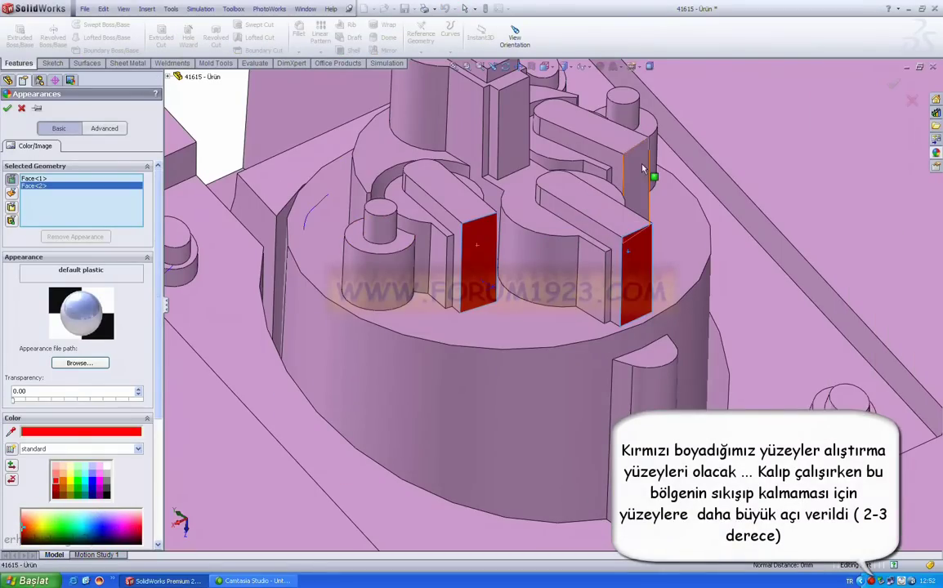
pyautogui.moveTo(511, 254); pyautogui.dragTo(490, 156, button='middle')
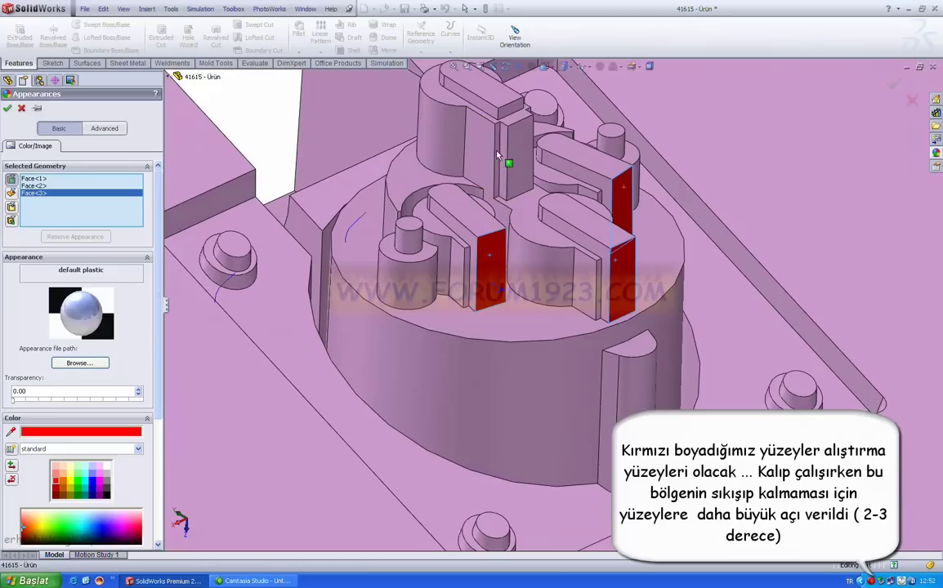
pyautogui.click(520, 148)
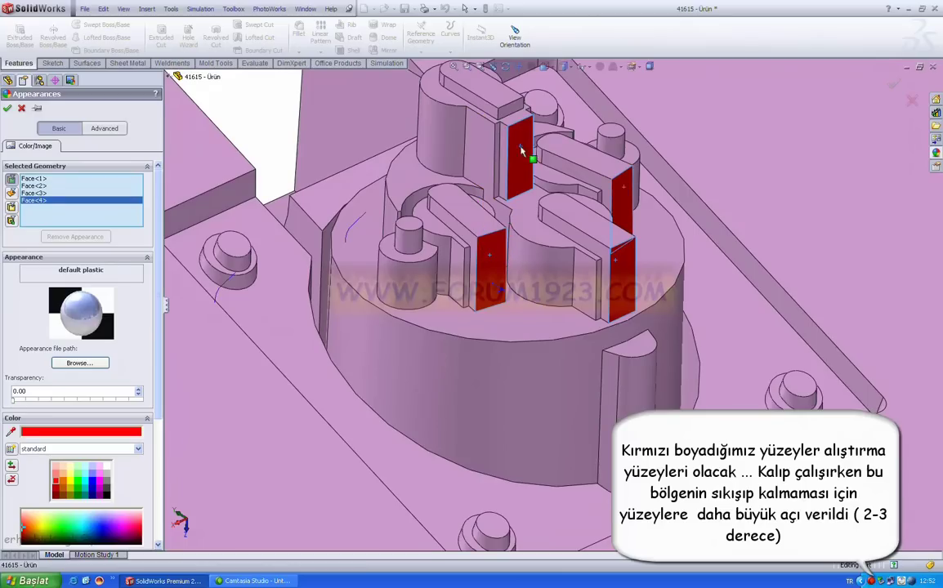
pyautogui.click(379, 116)
pyautogui.scroll(2, 379, 116)
pyautogui.scroll(2, 381, 115)
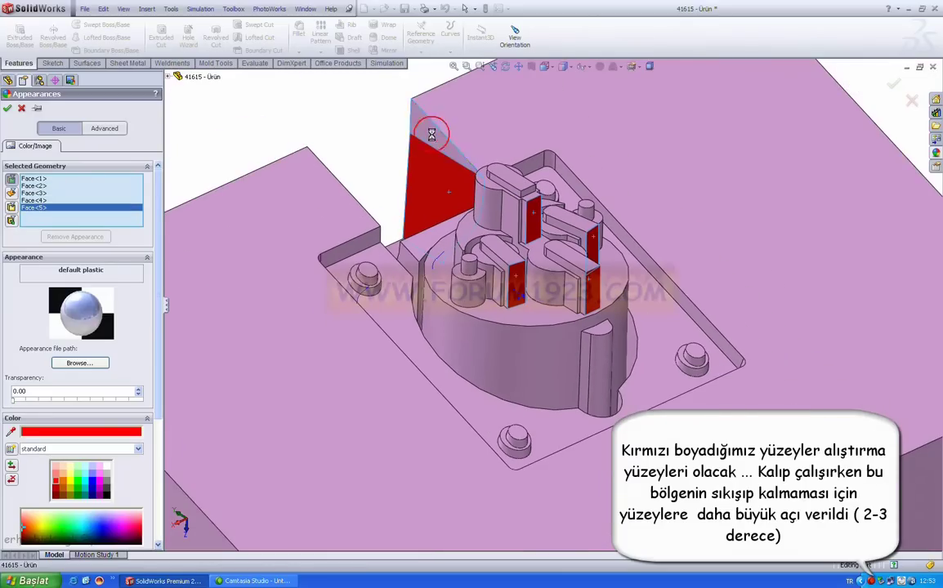
pyautogui.click(426, 128)
# - Add the opposite wall face and a pocket face to the red set and confirm
pyautogui.moveTo(557, 237)
pyautogui.mouseDown(button='middle')
pyautogui.moveTo(494, 140)
pyautogui.moveTo(442, 199)
pyautogui.moveTo(543, 245)
pyautogui.mouseUp(button='middle')
pyautogui.click(631, 169)
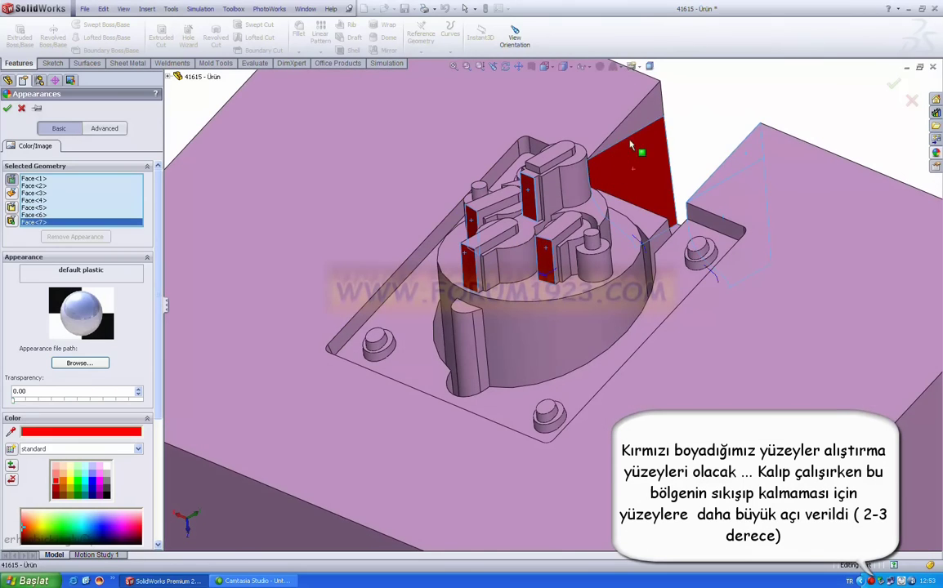
pyautogui.moveTo(640, 233); pyautogui.dragTo(733, 294, button='middle')
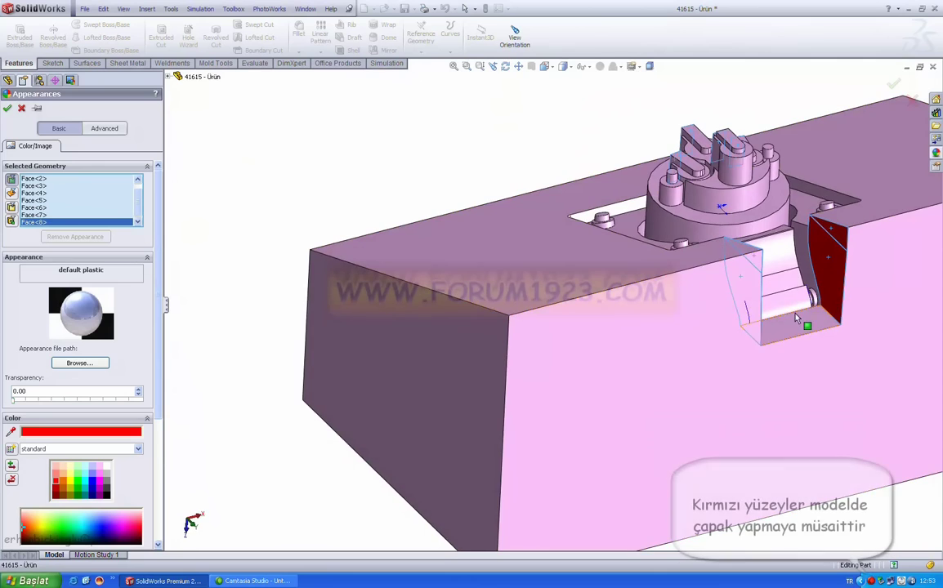
pyautogui.click(794, 318)
pyautogui.moveTo(794, 318)
pyautogui.mouseDown(button='middle')
pyautogui.moveTo(741, 327)
pyautogui.moveTo(784, 203)
pyautogui.moveTo(814, 267)
pyautogui.moveTo(810, 293)
pyautogui.moveTo(682, 294)
pyautogui.moveTo(651, 229)
pyautogui.moveTo(669, 233)
pyautogui.moveTo(655, 288)
pyautogui.moveTo(663, 267)
pyautogui.mouseUp(button='middle')
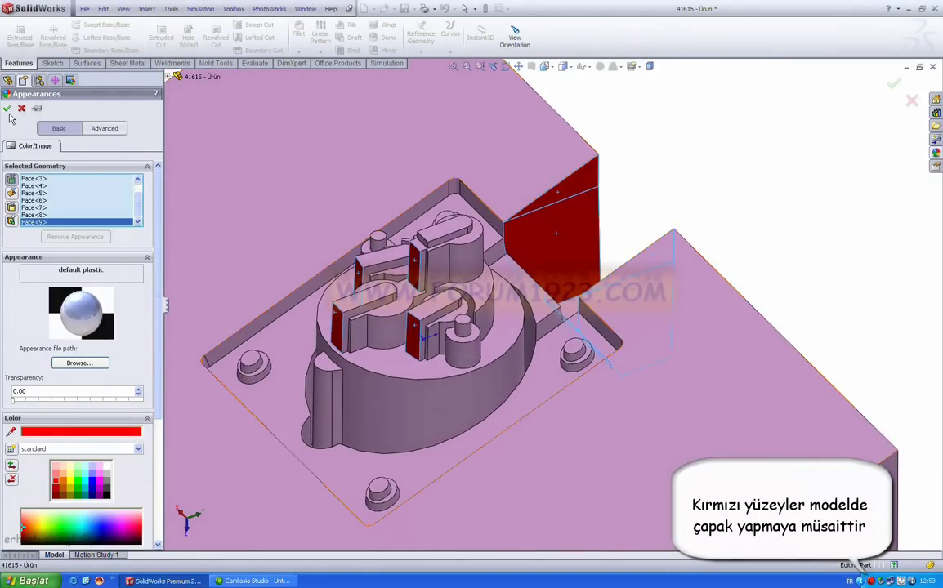
pyautogui.click(7, 109)
# - Select a boss top face and start a face-only appearance change for it
pyautogui.scroll(3, 683, 178)
pyautogui.moveTo(683, 178)
pyautogui.mouseDown(button='middle')
pyautogui.moveTo(624, 212)
pyautogui.moveTo(572, 147)
pyautogui.mouseUp(button='middle')
pyautogui.click(458, 74)
pyautogui.moveTo(490, 213)
pyautogui.mouseDown(button='middle')
pyautogui.moveTo(523, 237)
pyautogui.moveTo(509, 214)
pyautogui.mouseUp(button='middle')
pyautogui.scroll(-3, 509, 214)
pyautogui.scroll(-2, 509, 214)
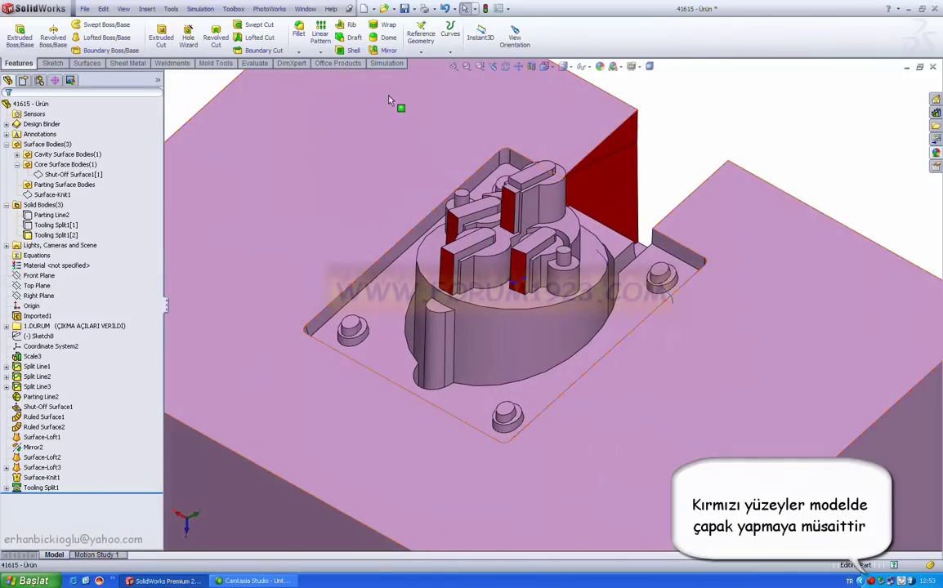
pyautogui.click(662, 273)
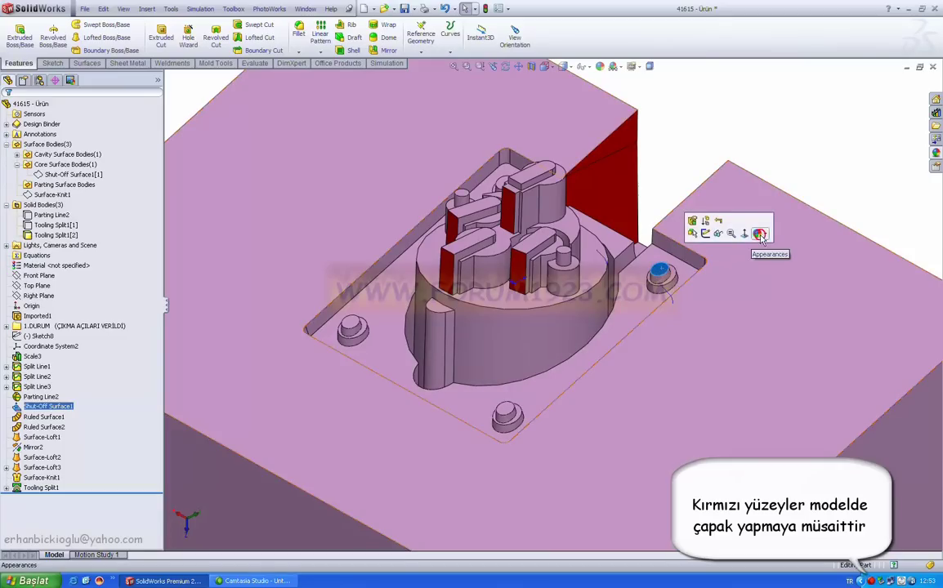
pyautogui.click(759, 236)
pyautogui.click(776, 263)
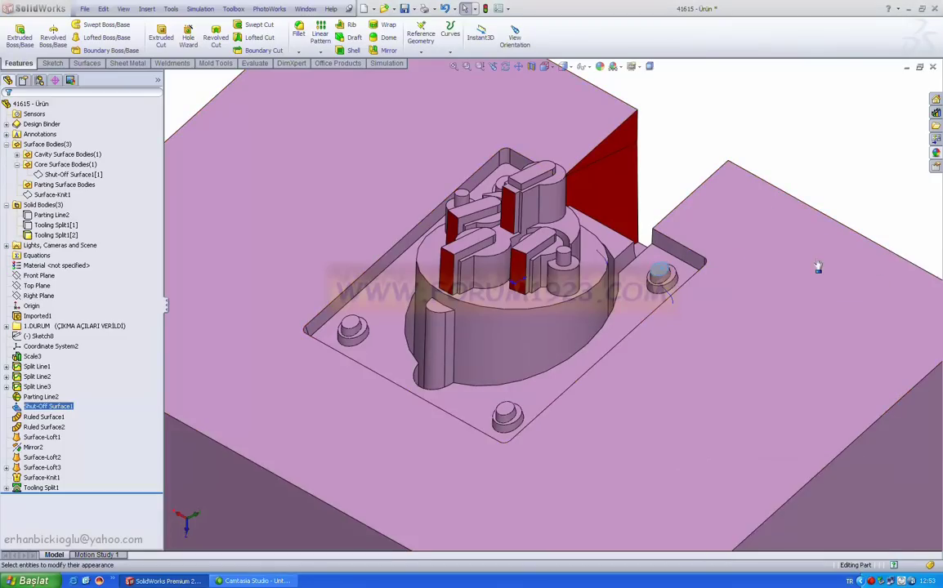
pyautogui.click(818, 267)
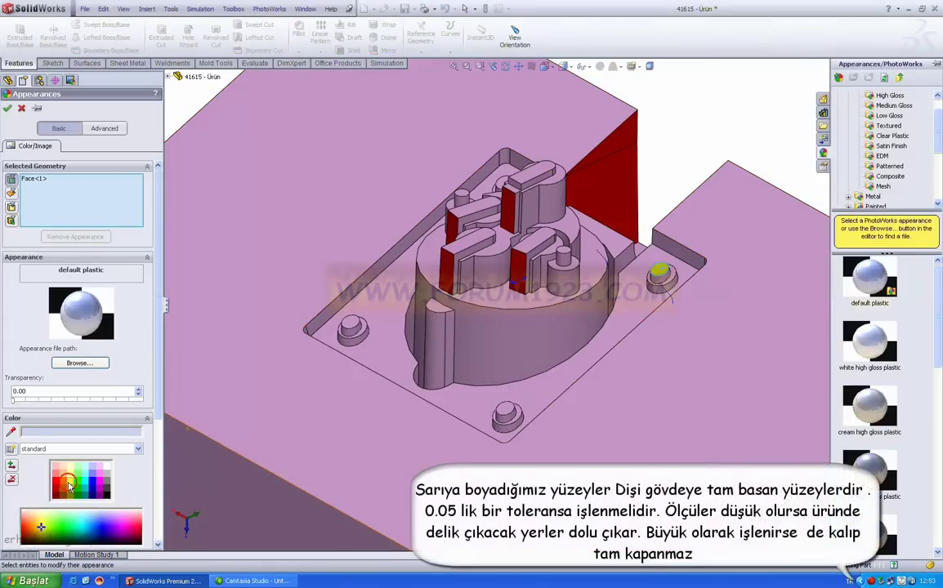
# - Colour the lower and left boss tops and three fin top faces yellow
pyautogui.click(504, 416)
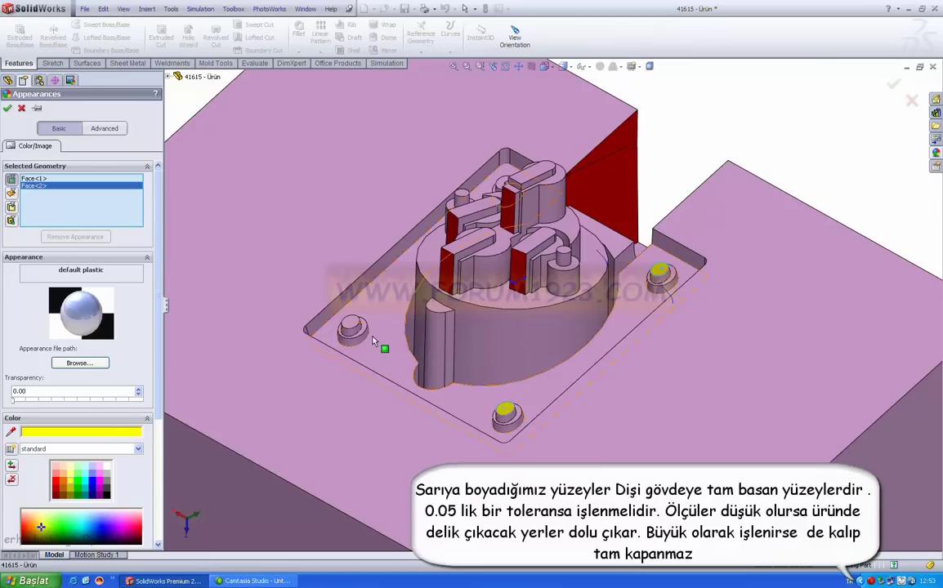
pyautogui.click(347, 325)
pyautogui.scroll(-3, 438, 212)
pyautogui.click(463, 265)
pyautogui.click(515, 197)
pyautogui.click(573, 156)
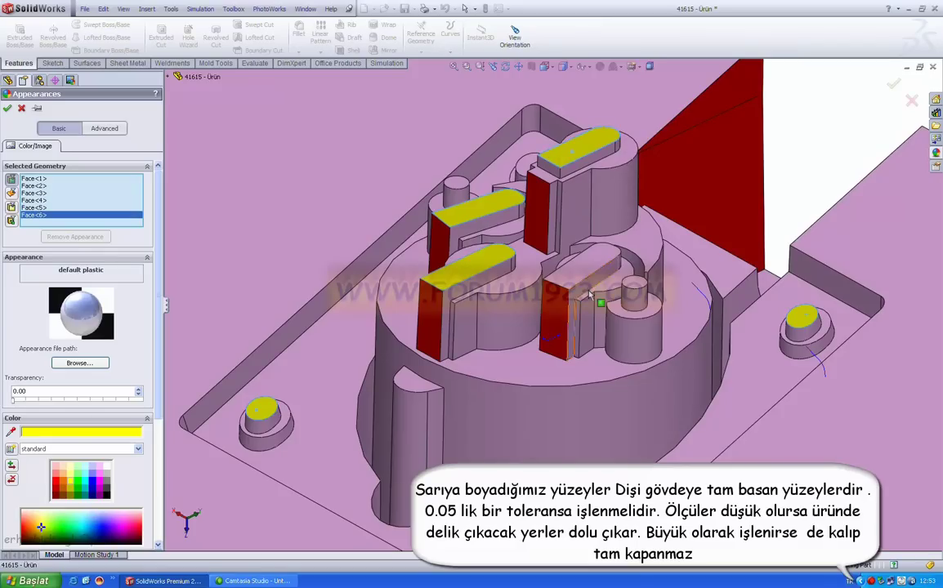
pyautogui.moveTo(497, 198); pyautogui.dragTo(505, 218, button='middle')
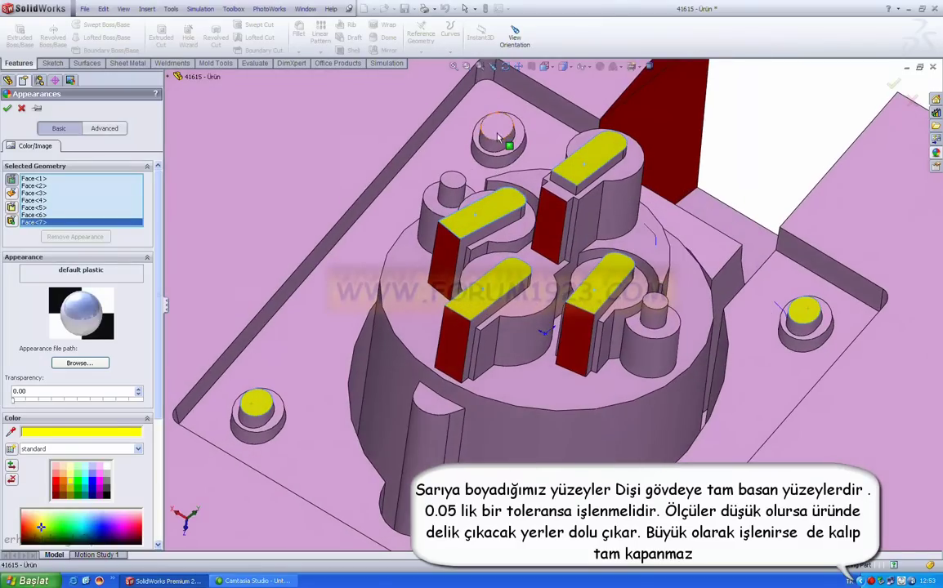
pyautogui.moveTo(555, 184); pyautogui.dragTo(741, 227, button='middle')
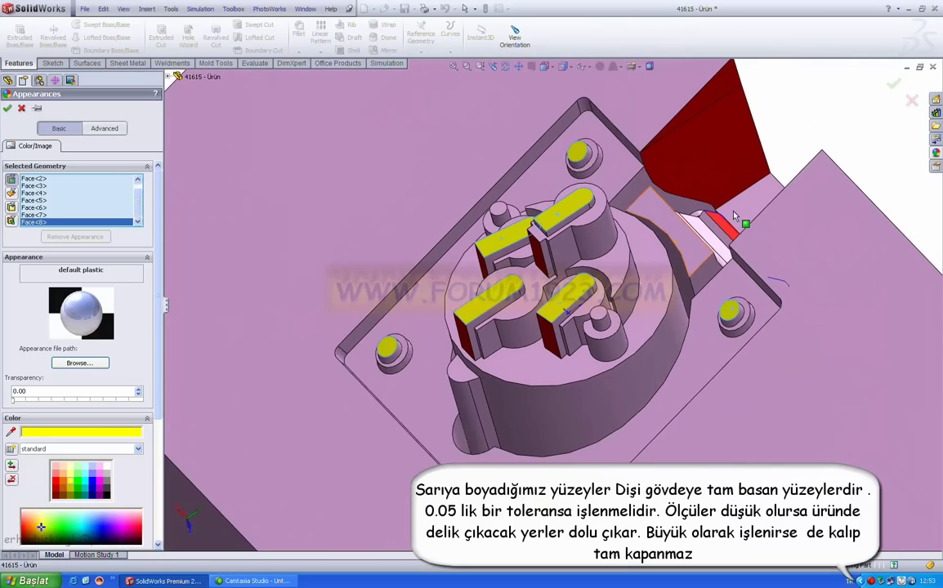
# - Add the narrow face by the wall and the small cylinder top to yellow
pyautogui.scroll(-3, 706, 231)
pyautogui.click(707, 232)
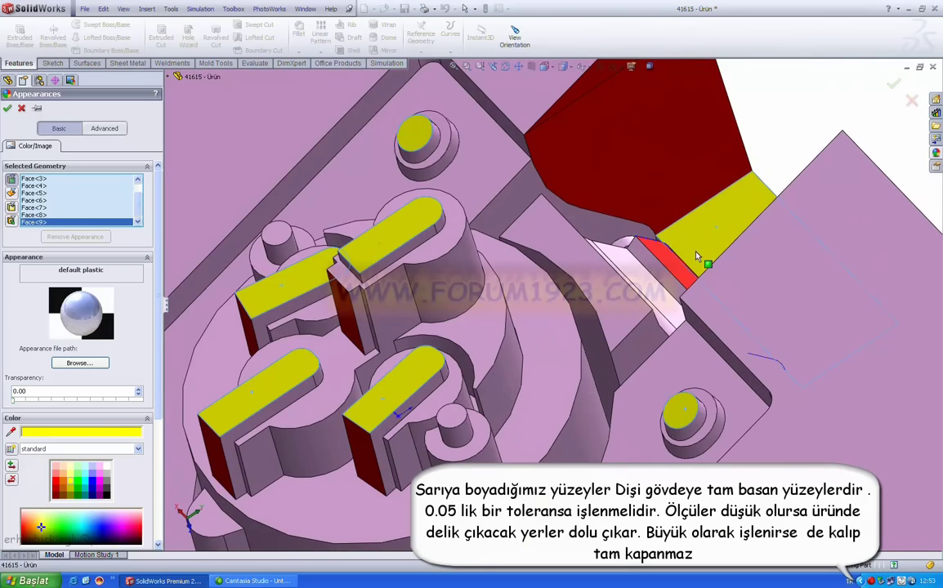
pyautogui.scroll(3, 586, 325)
pyautogui.moveTo(585, 324); pyautogui.dragTo(528, 384, button='middle')
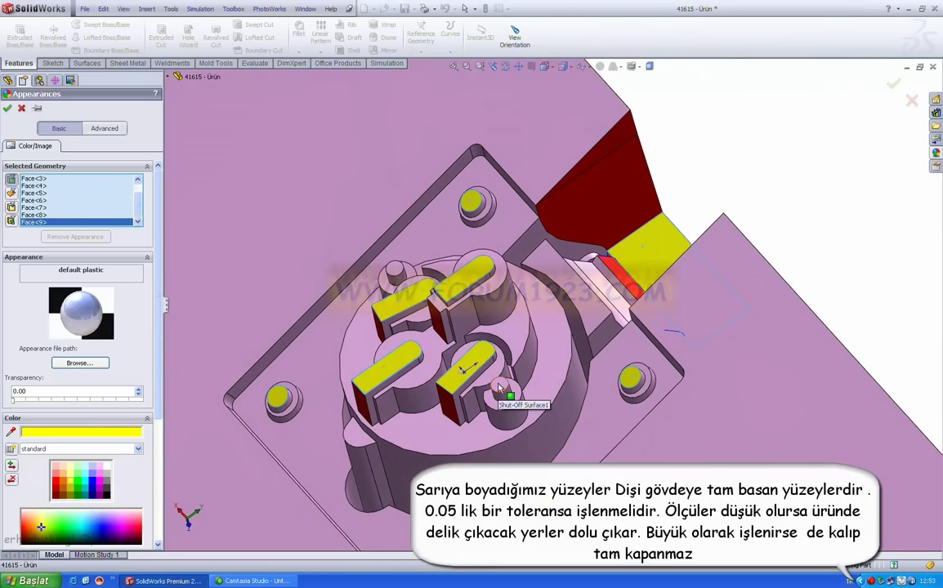
pyautogui.scroll(-3, 507, 374)
pyautogui.scroll(-3, 507, 374)
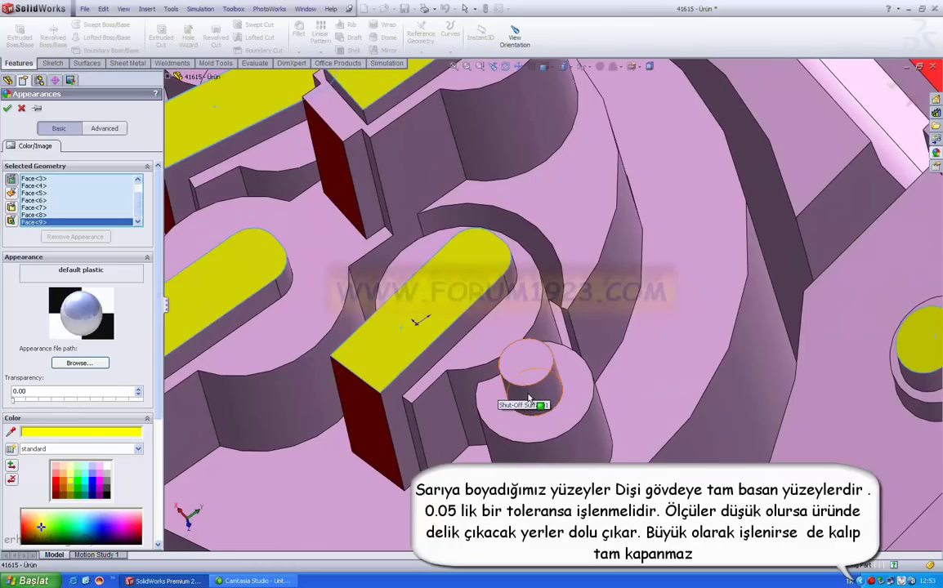
pyautogui.scroll(3, 528, 398)
pyautogui.scroll(-3, 526, 239)
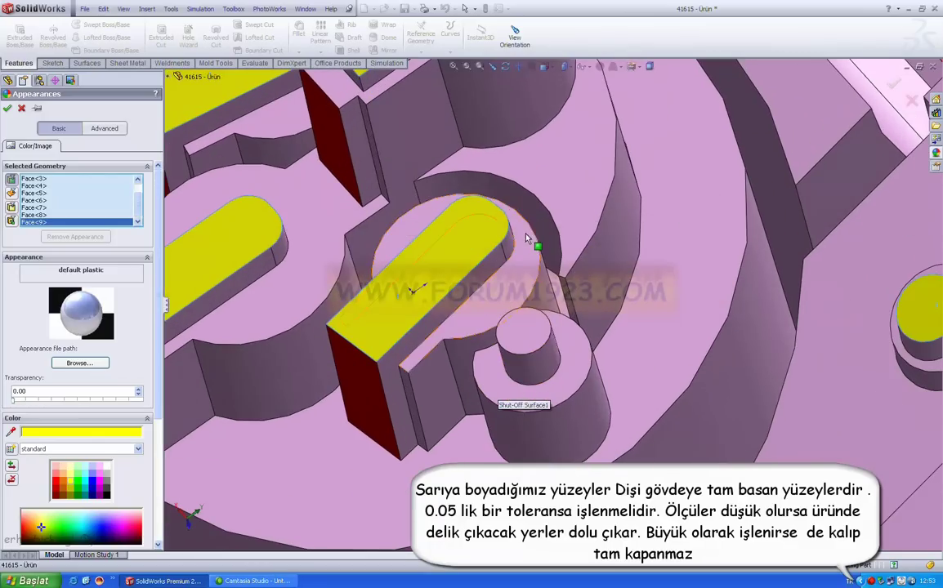
pyautogui.click(517, 369)
# - Add another small cylinder face, confirm the yellow colouring, and show Parting Line2
pyautogui.scroll(3, 518, 369)
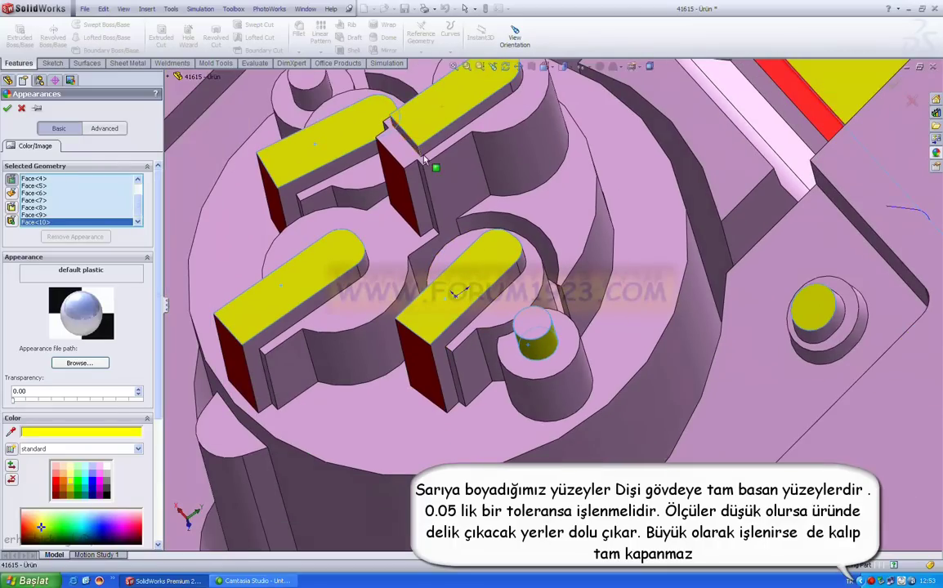
pyautogui.click(306, 103)
pyautogui.moveTo(425, 171)
pyautogui.mouseDown(button='middle')
pyautogui.moveTo(453, 226)
pyautogui.moveTo(541, 267)
pyautogui.mouseUp(button='middle')
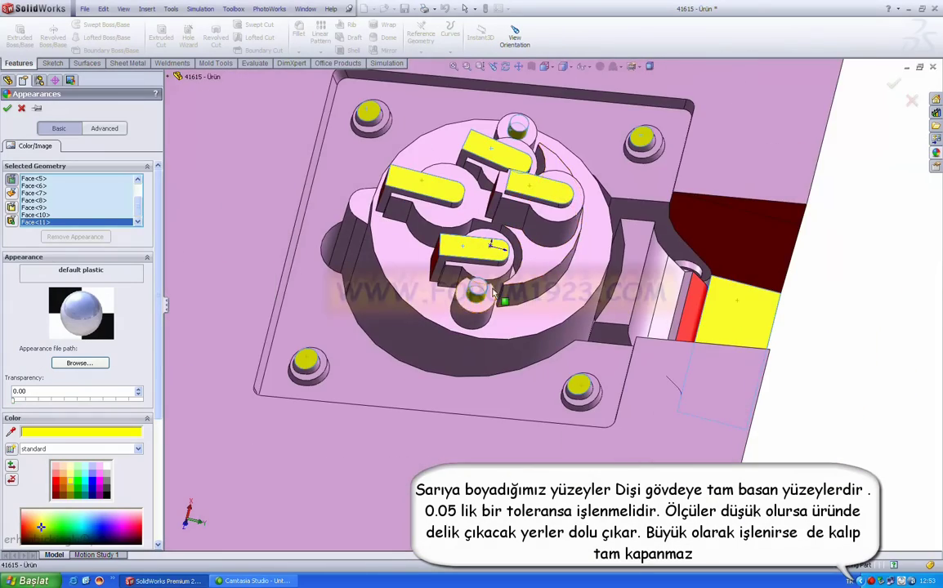
pyautogui.moveTo(492, 294); pyautogui.dragTo(217, 152, button='middle')
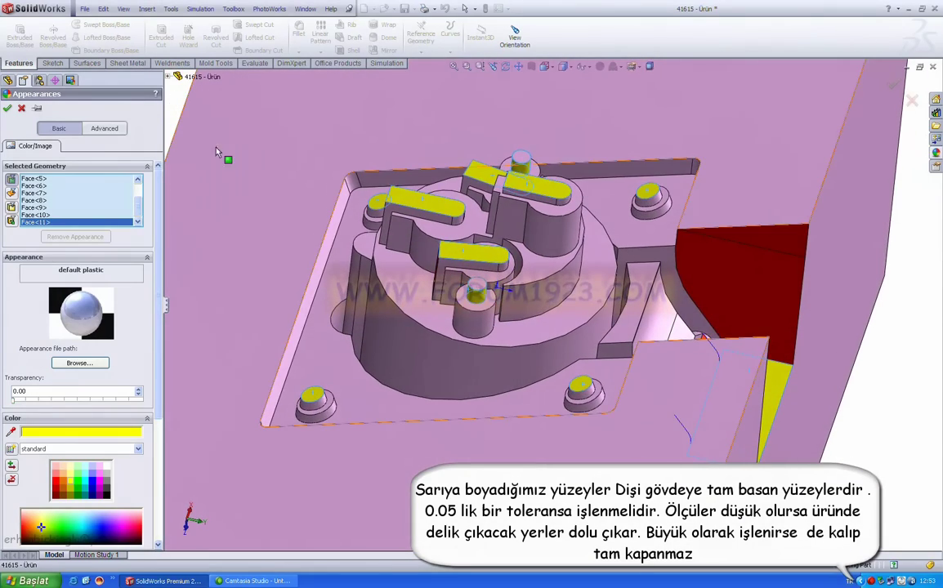
pyautogui.click(8, 107)
pyautogui.moveTo(363, 260); pyautogui.dragTo(519, 297, button='middle')
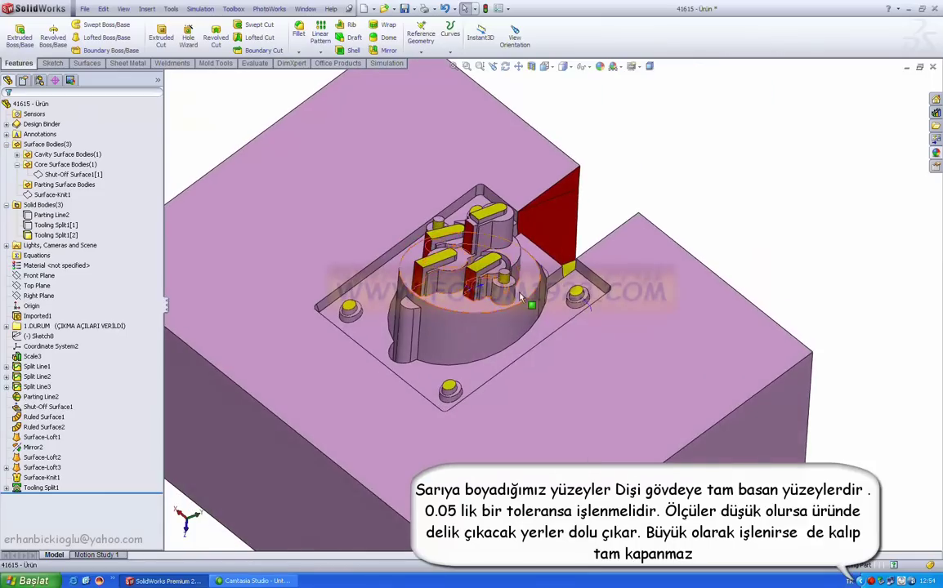
pyautogui.click(48, 198)
# - Show the Tooling Split1[2] mold body again from the Solid Bodies list
pyautogui.moveTo(457, 269)
pyautogui.mouseDown(button='middle')
pyautogui.moveTo(568, 178)
pyautogui.moveTo(447, 263)
pyautogui.mouseUp(button='middle')
pyautogui.scroll(-3, 447, 263)
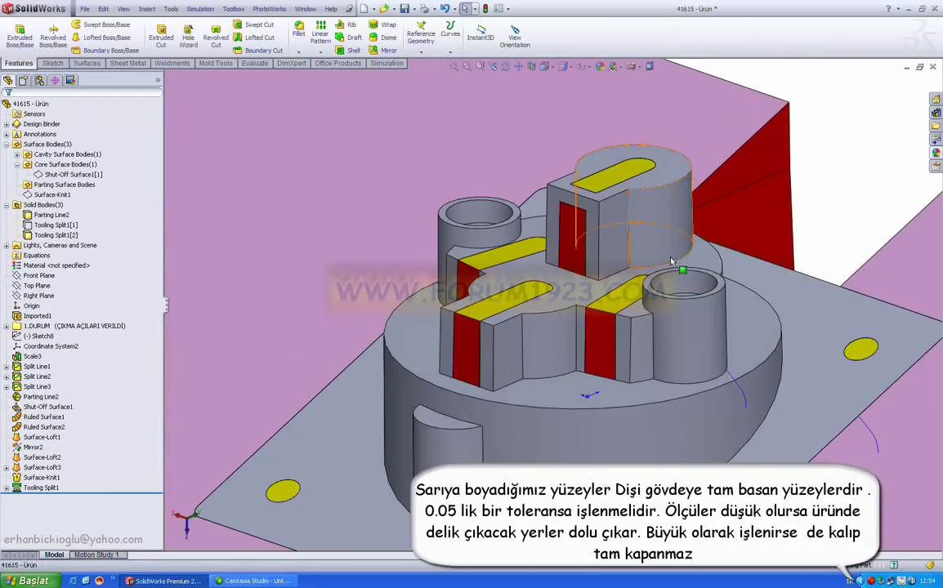
pyautogui.moveTo(698, 253); pyautogui.dragTo(521, 252, button='middle')
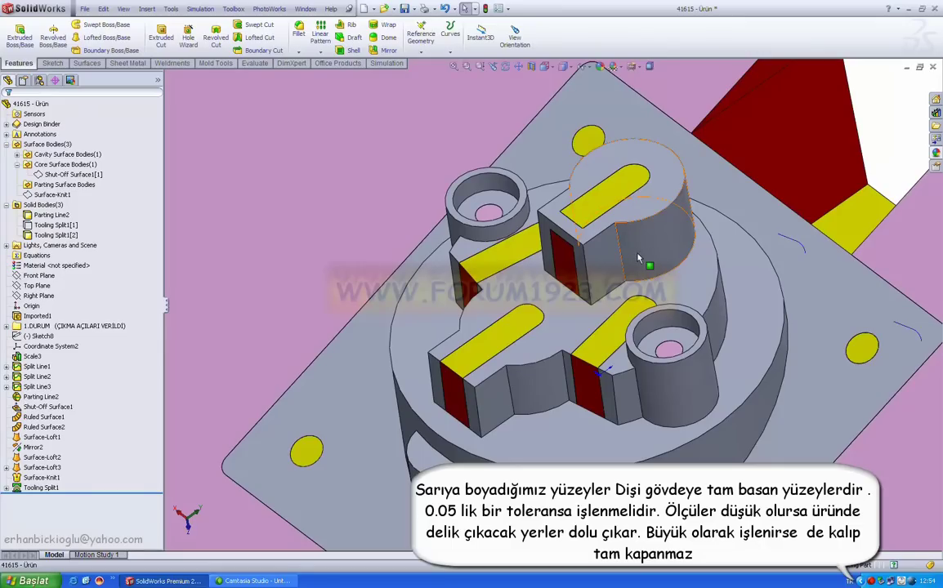
pyautogui.scroll(2, 645, 265)
pyautogui.scroll(1, 645, 265)
pyautogui.click(36, 235)
pyautogui.click(47, 199)
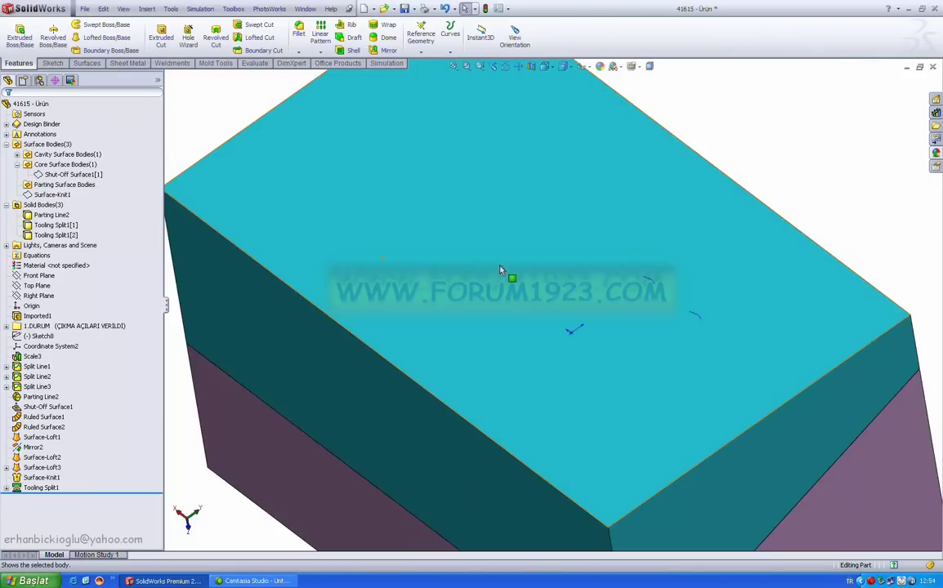
# - Hide the outer mold block body
pyautogui.rightClick(341, 477)
pyautogui.click(365, 392)
pyautogui.scroll(3, 568, 252)
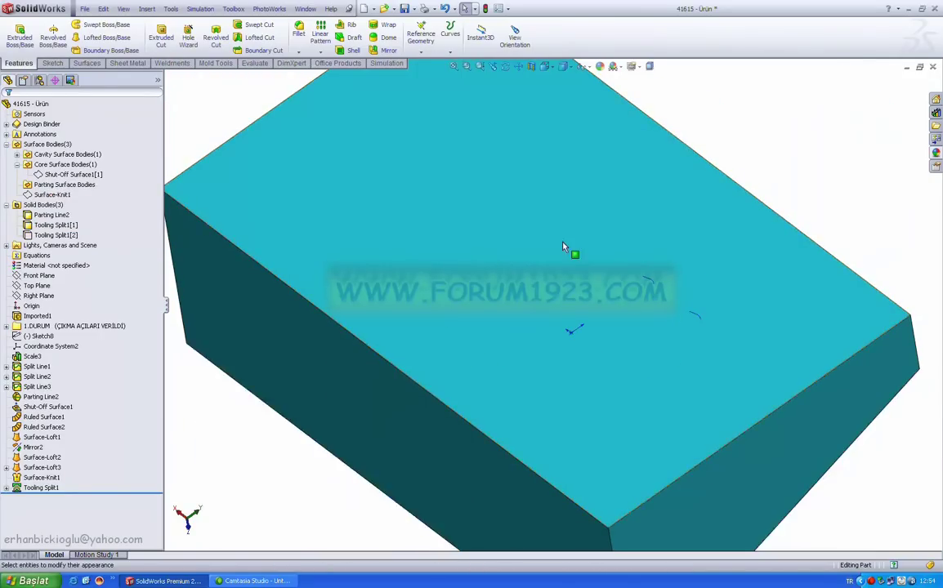
pyautogui.moveTo(568, 253); pyautogui.dragTo(432, 100, button='middle')
pyautogui.scroll(-3, 540, 303)
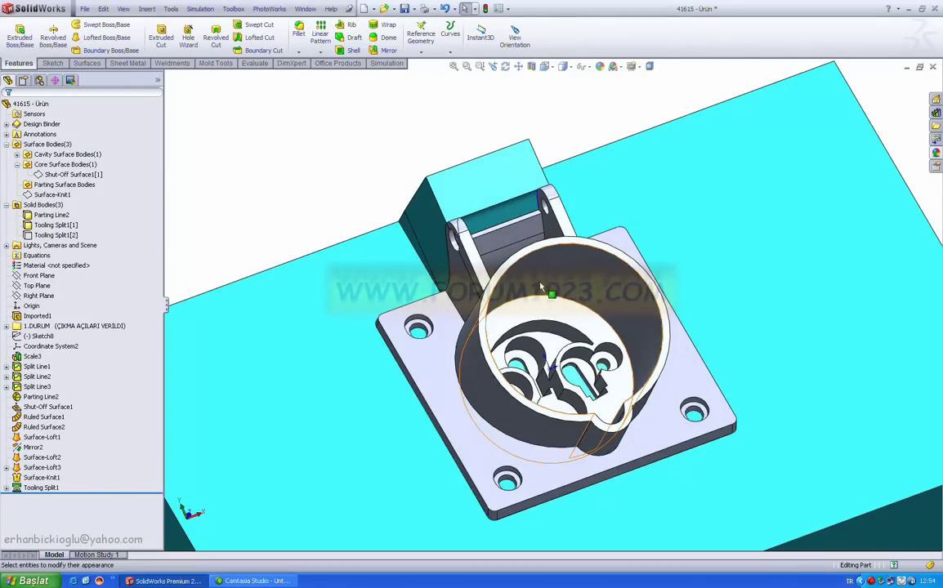
# - Hide the grey plastic part and select a side face inside the cavity pocket
pyautogui.rightClick(541, 286)
pyautogui.click(562, 265)
pyautogui.scroll(-1, 531, 392)
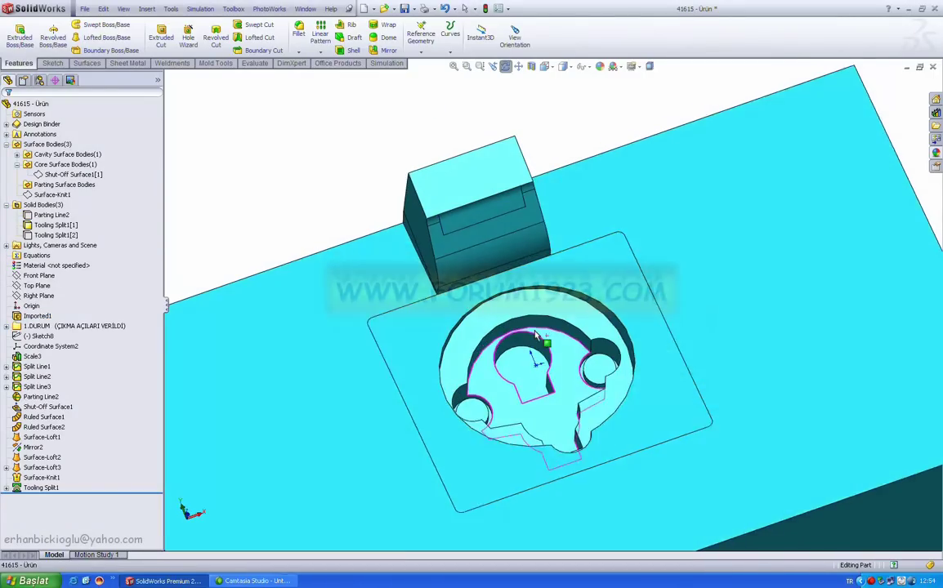
pyautogui.scroll(-1, 526, 396)
pyautogui.scroll(-1, 525, 400)
pyautogui.moveTo(525, 400); pyautogui.dragTo(349, 96, button='middle')
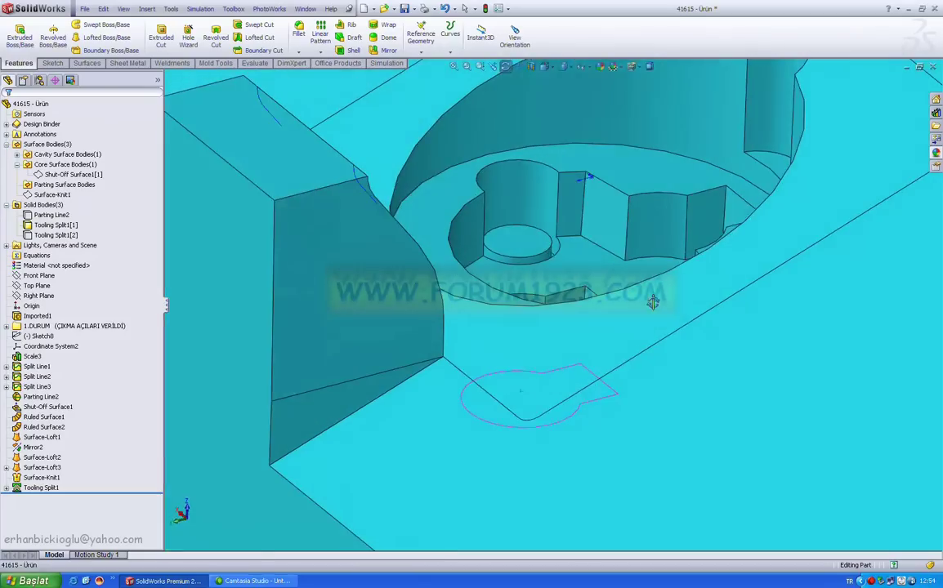
pyautogui.click(602, 253)
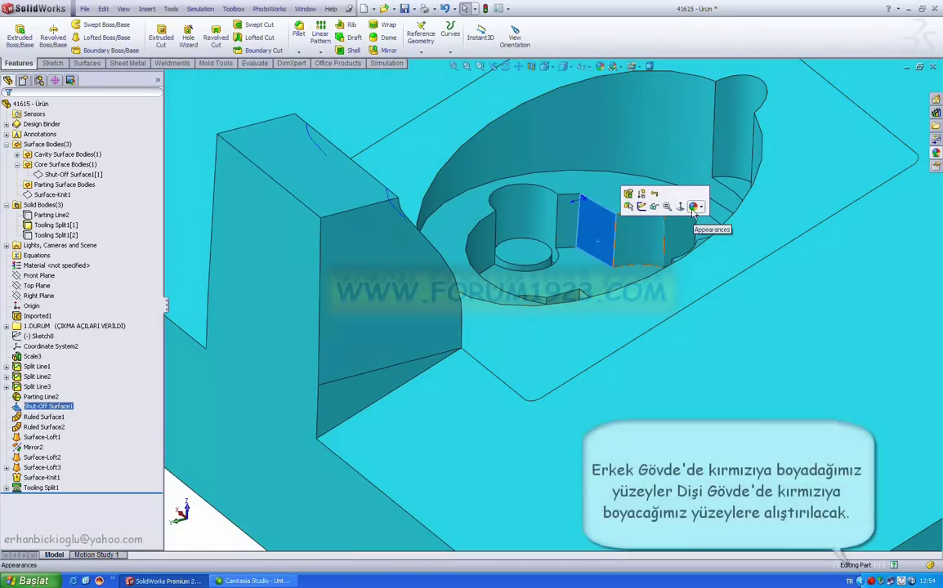
# - Try a red appearance on the whole cavity body, then cancel it
pyautogui.click(694, 206)
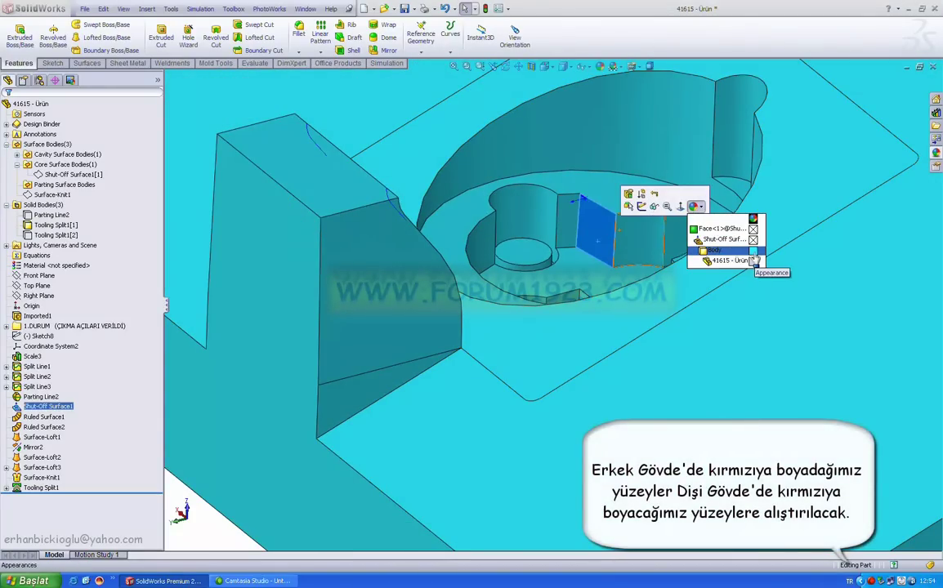
pyautogui.click(753, 250)
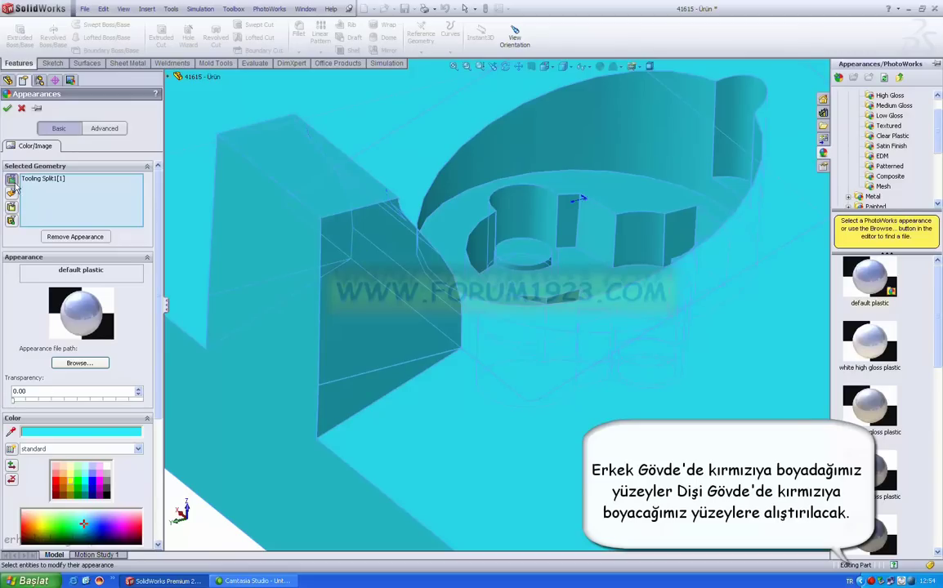
pyautogui.click(59, 486)
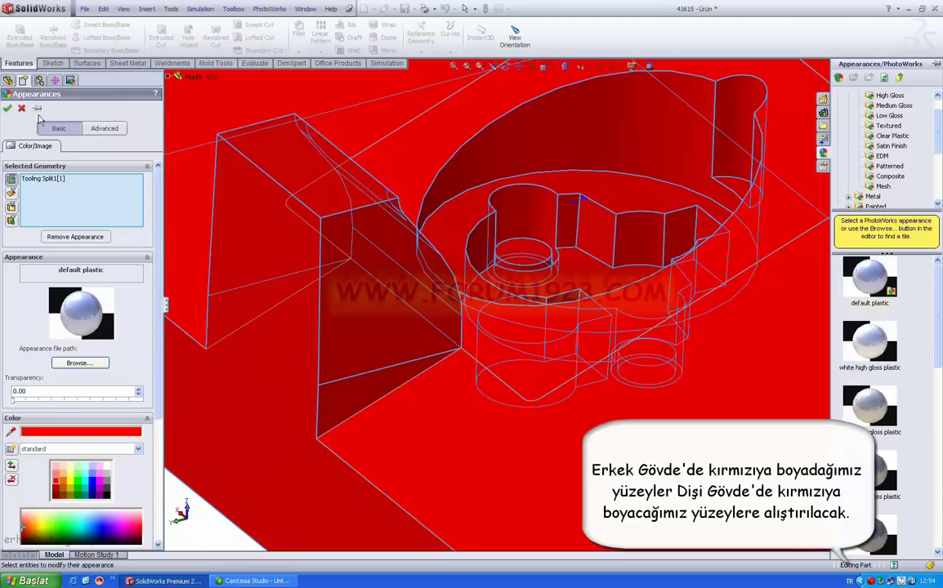
pyautogui.click(21, 108)
# - Start a face-only appearance change on the pocket side face
pyautogui.rightClick(584, 225)
pyautogui.click(667, 205)
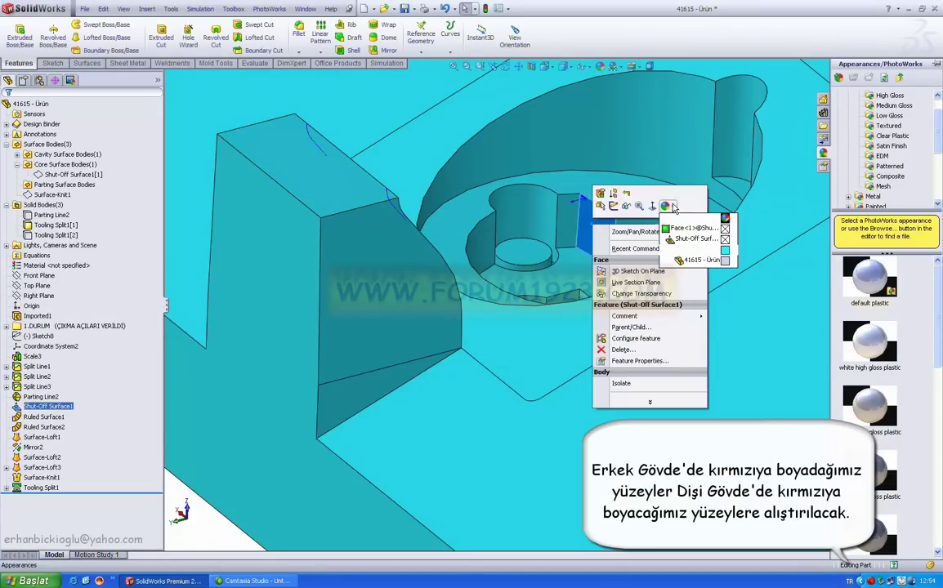
pyautogui.click(724, 228)
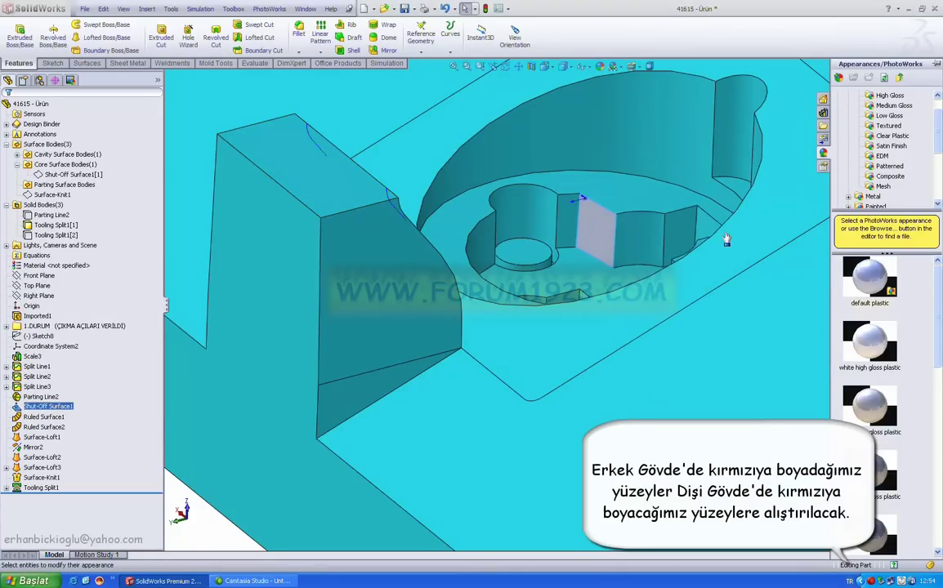
# - Colour the pocket face and three more pocket fitting faces red
pyautogui.click(54, 484)
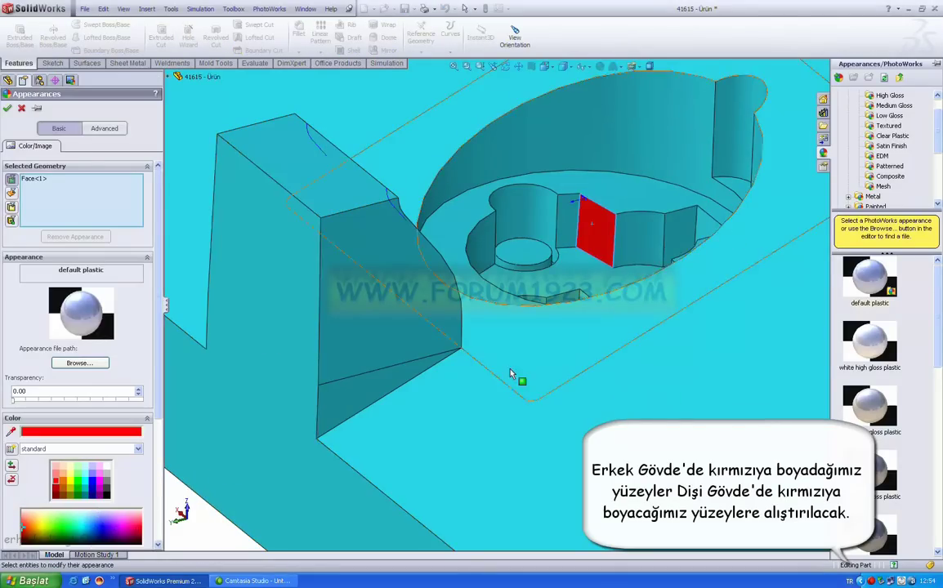
pyautogui.moveTo(460, 333); pyautogui.dragTo(595, 247, button='middle')
pyautogui.click(643, 247)
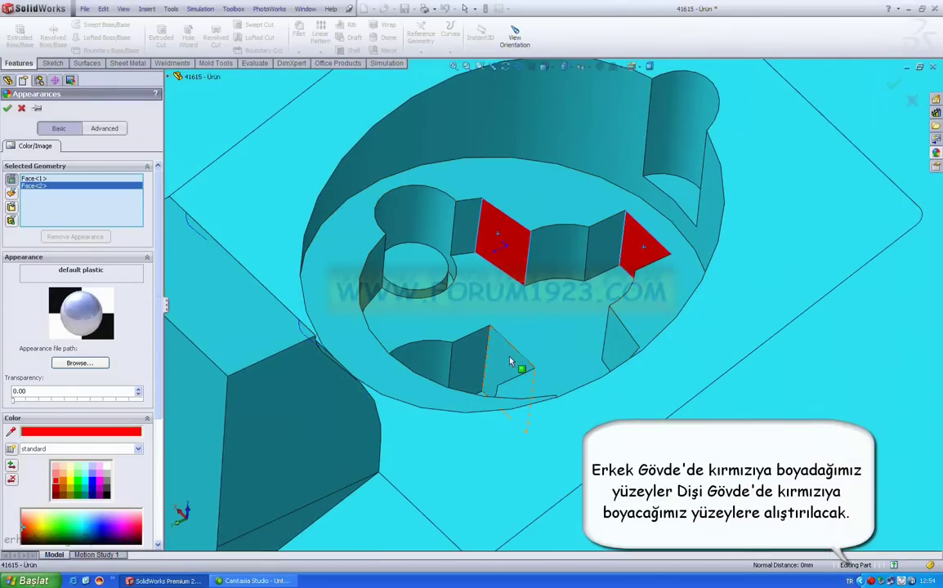
pyautogui.click(516, 362)
pyautogui.moveTo(534, 374); pyautogui.dragTo(603, 339, button='middle')
pyautogui.scroll(-3, 602, 338)
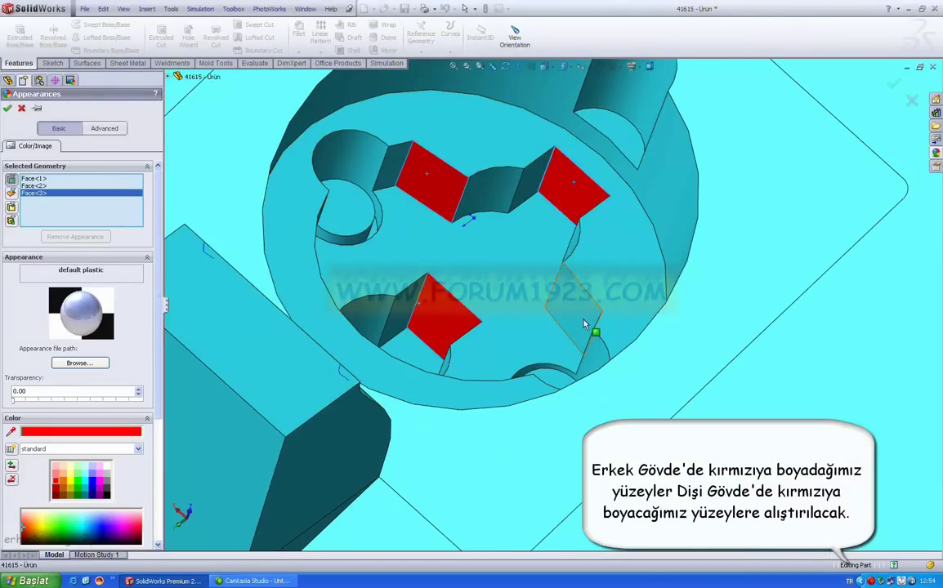
pyautogui.click(574, 335)
pyautogui.scroll(3, 545, 307)
# - Add the large slanted face and the tower's side and front faces to red, then confirm
pyautogui.moveTo(470, 250); pyautogui.dragTo(323, 335, button='middle')
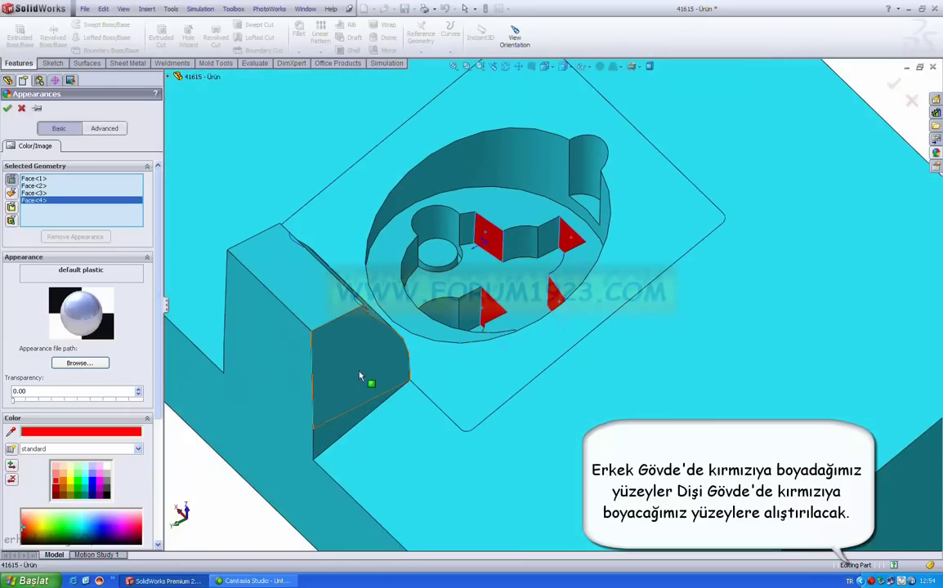
pyautogui.click(336, 432)
pyautogui.click(334, 428)
pyautogui.scroll(-5, 400, 231)
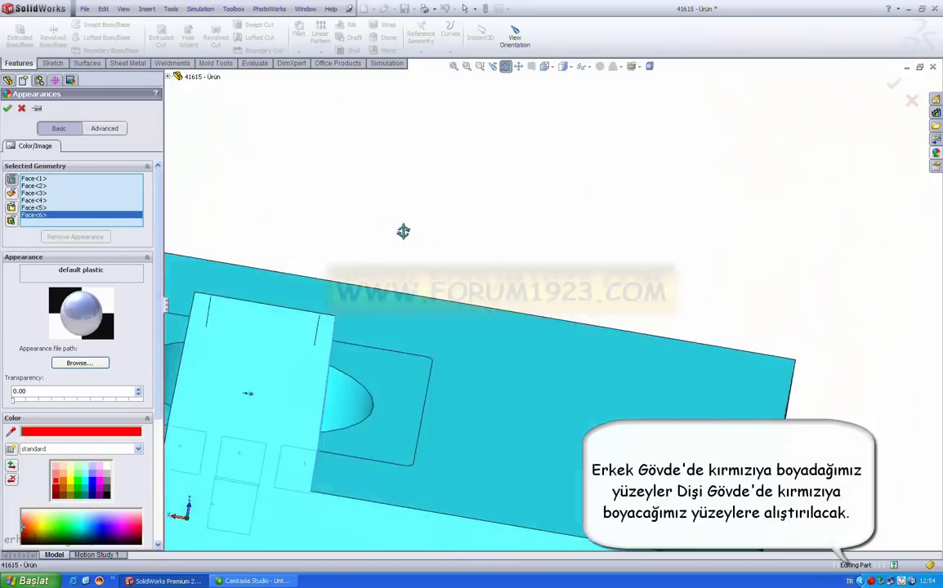
pyautogui.scroll(-3, 512, 286)
pyautogui.click(301, 435)
pyautogui.moveTo(301, 435); pyautogui.dragTo(285, 357, button='middle')
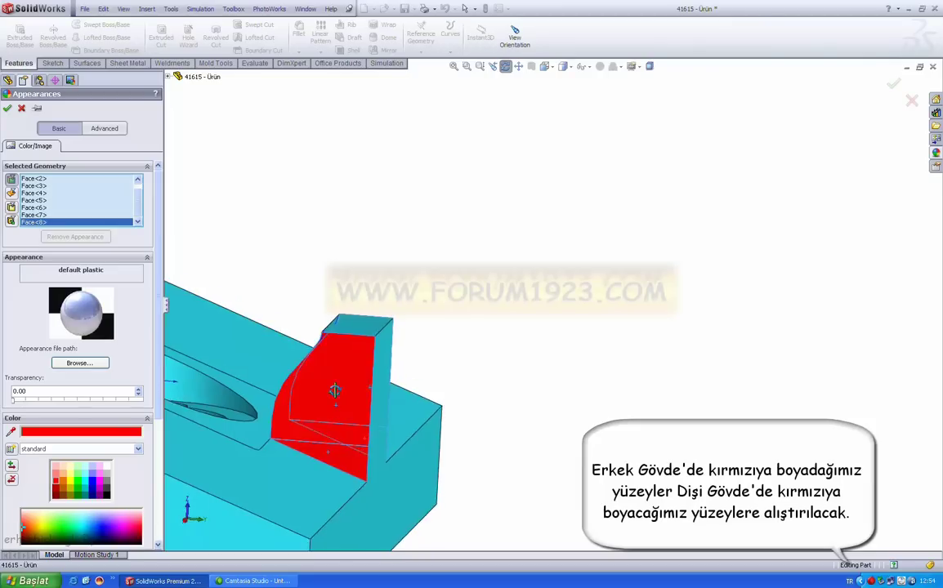
pyautogui.click(285, 357)
pyautogui.scroll(2, 285, 357)
pyautogui.scroll(-2, 313, 366)
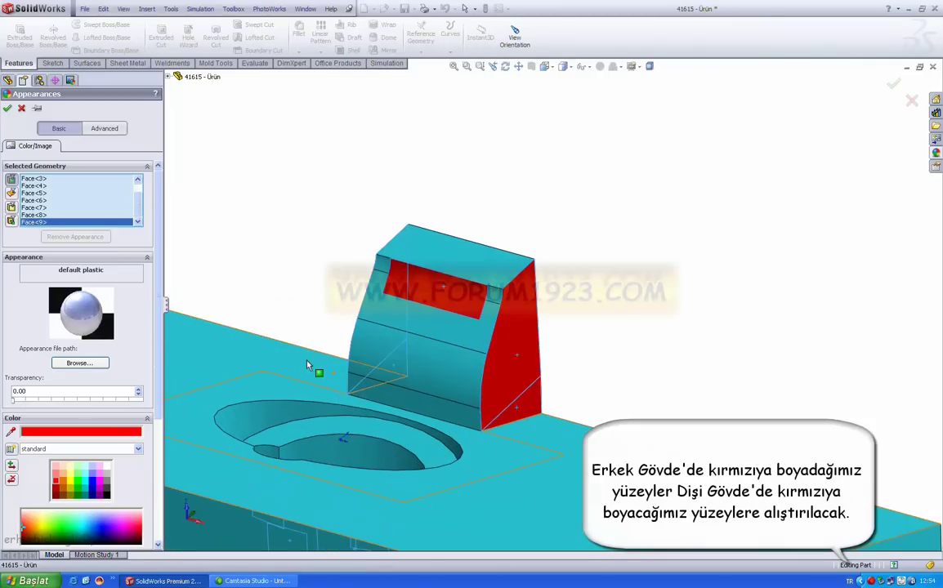
pyautogui.click(8, 114)
# - Show the Parting Line2 part body and select a face inside a pin slot
pyautogui.moveTo(274, 402)
pyautogui.mouseDown(button='middle')
pyautogui.moveTo(329, 500)
pyautogui.moveTo(439, 485)
pyautogui.moveTo(312, 420)
pyautogui.mouseUp(button='middle')
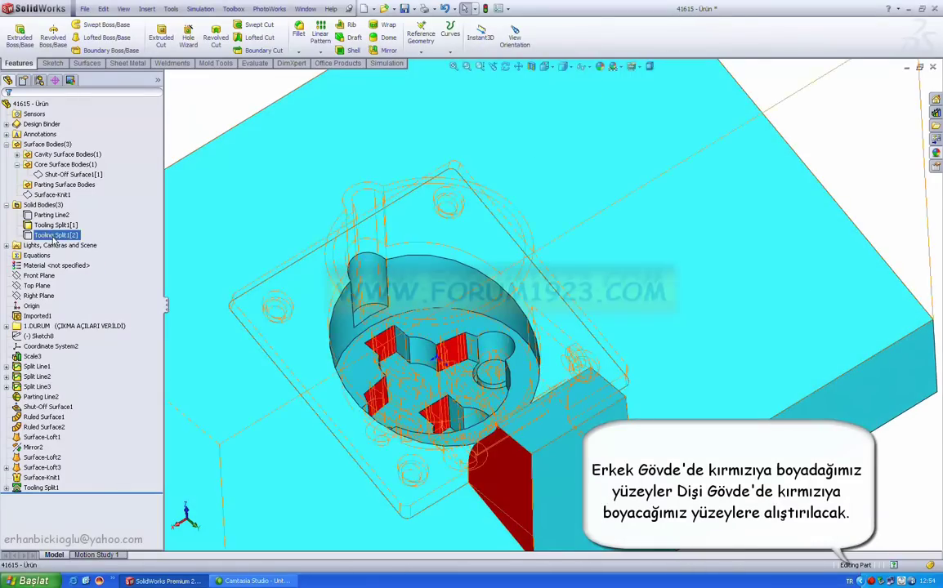
pyautogui.click(37, 214)
pyautogui.click(49, 198)
pyautogui.moveTo(408, 490); pyautogui.dragTo(454, 473, button='middle')
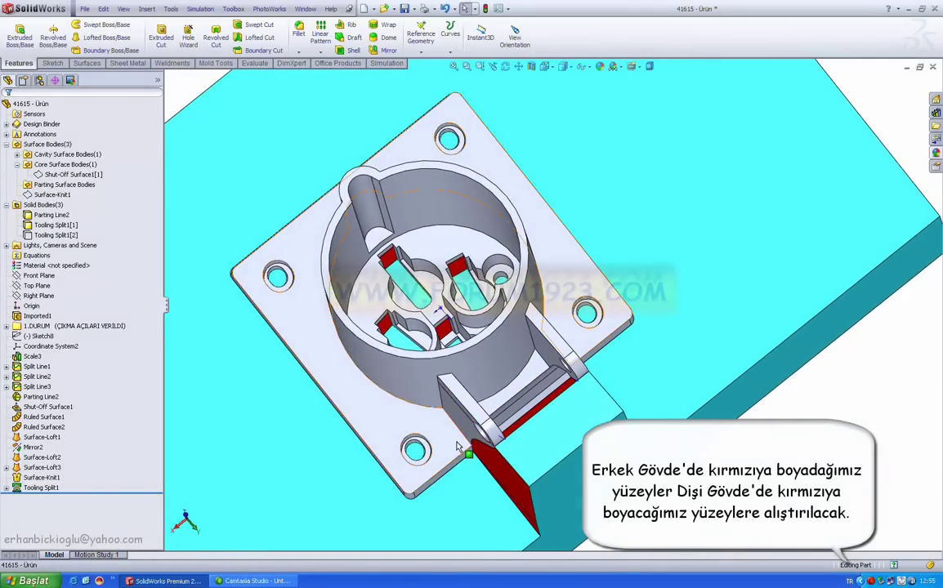
pyautogui.click(445, 282)
pyautogui.click(511, 254)
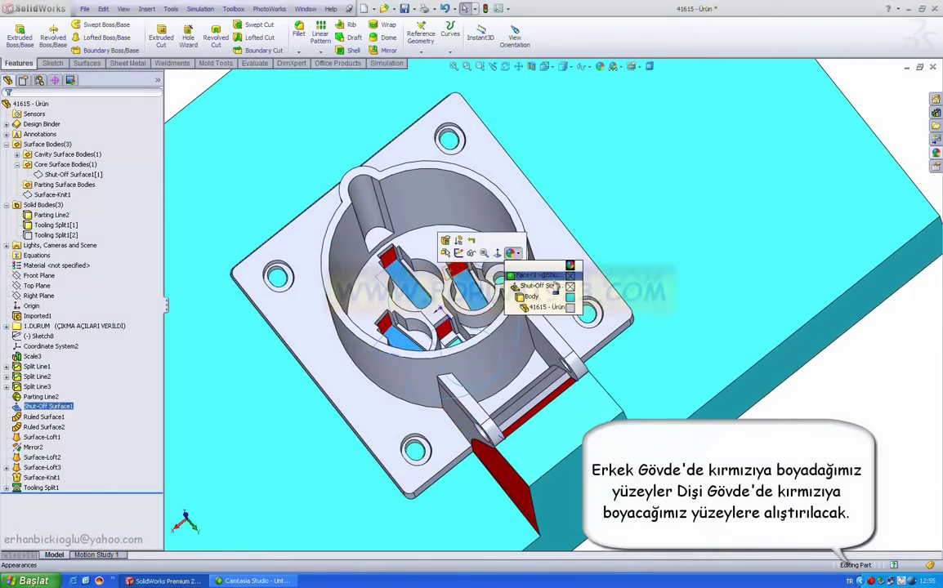
# - Colour two pin slot faces and a mounting hole face of the grey part yellow
pyautogui.click(539, 276)
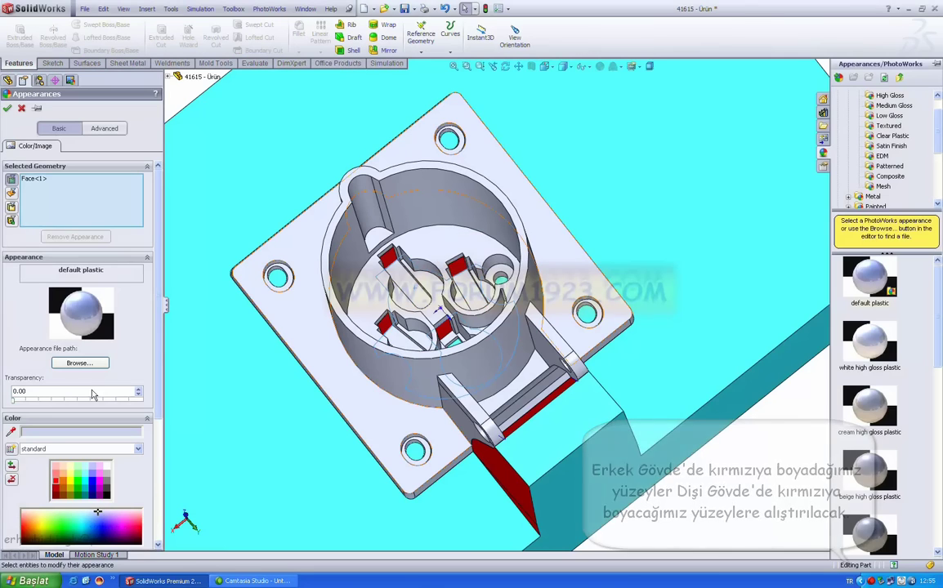
pyautogui.click(70, 482)
pyautogui.scroll(-3, 503, 314)
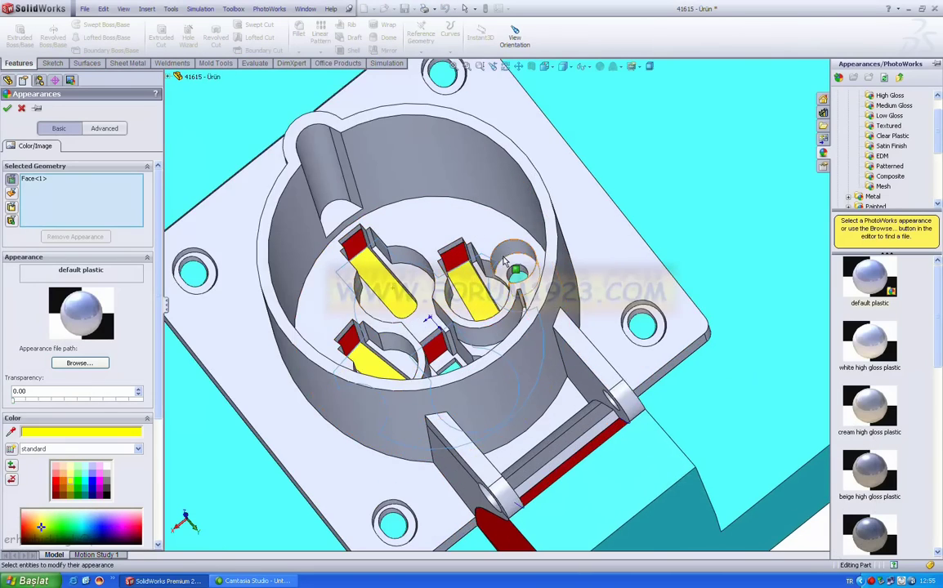
pyautogui.scroll(-2, 502, 314)
pyautogui.click(431, 415)
pyautogui.moveTo(308, 456)
pyautogui.mouseDown(button='middle')
pyautogui.moveTo(398, 397)
pyautogui.moveTo(695, 365)
pyautogui.mouseUp(button='middle')
pyautogui.click(682, 344)
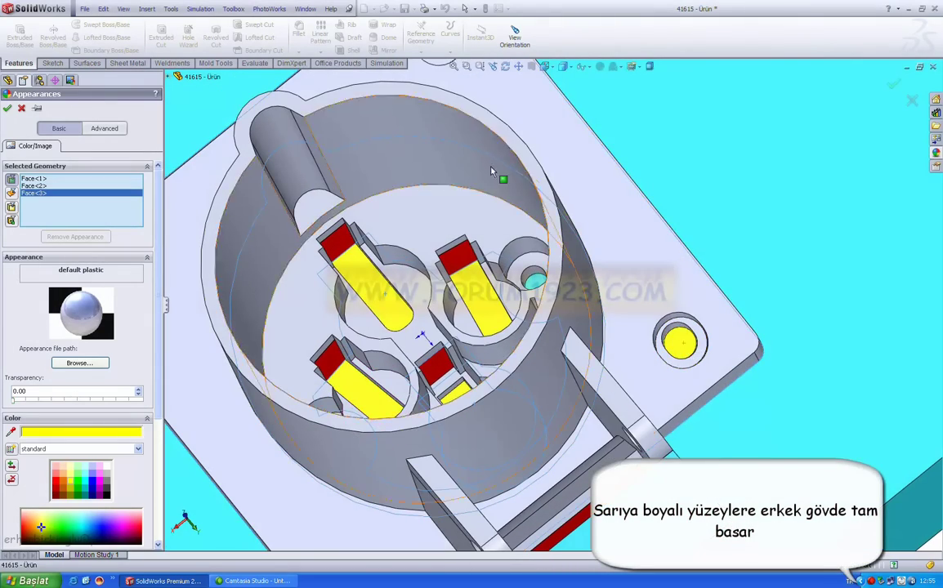
pyautogui.moveTo(498, 175); pyautogui.dragTo(467, 119, button='middle')
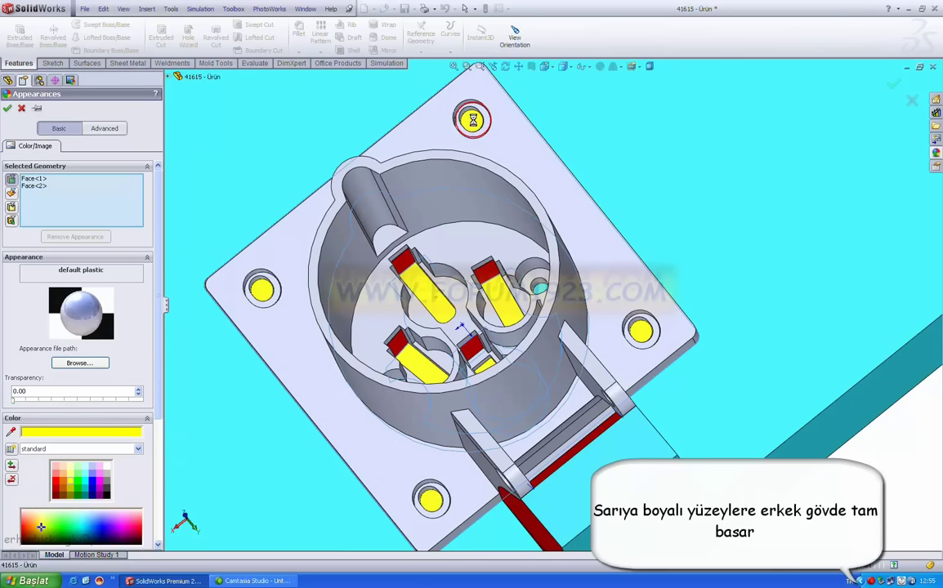
pyautogui.scroll(-2, 384, 339)
pyautogui.moveTo(594, 245)
pyautogui.mouseDown(button='middle')
pyautogui.moveTo(578, 356)
pyautogui.moveTo(194, 214)
pyautogui.mouseUp(button='middle')
# - Confirm the yellow face colouring and hide the grey part body
pyautogui.click(7, 107)
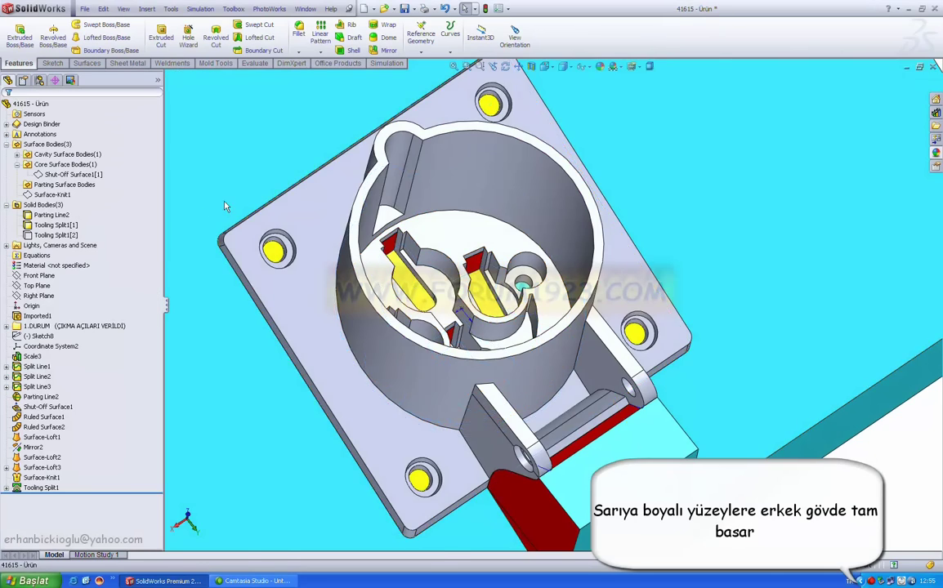
pyautogui.click(489, 327)
pyautogui.rightClick(489, 327)
pyautogui.click(506, 341)
pyautogui.moveTo(505, 341)
pyautogui.mouseDown(button='middle')
pyautogui.moveTo(506, 416)
pyautogui.moveTo(511, 349)
pyautogui.mouseUp(button='middle')
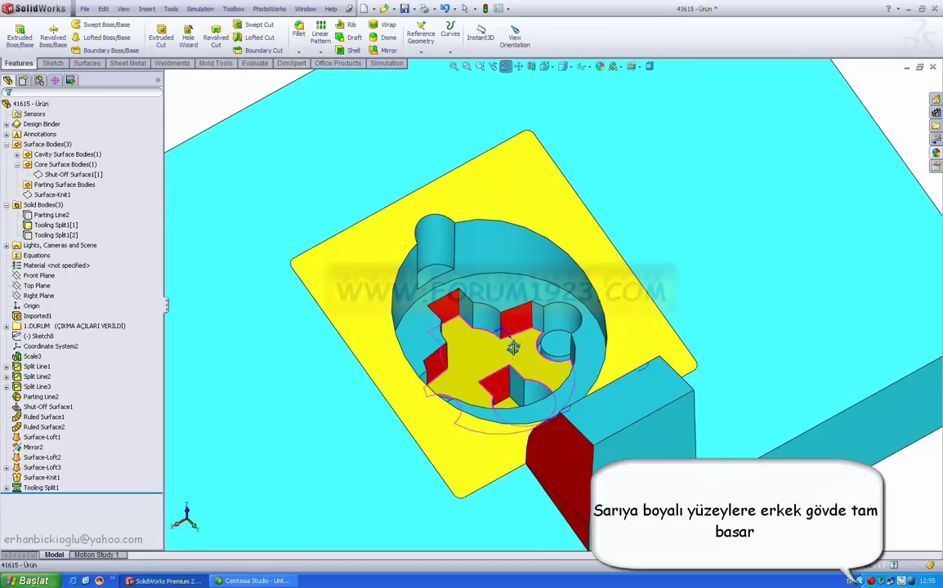
# - Show the parting body and the pink tooling-split body, then zoom to fit
pyautogui.click(58, 201)
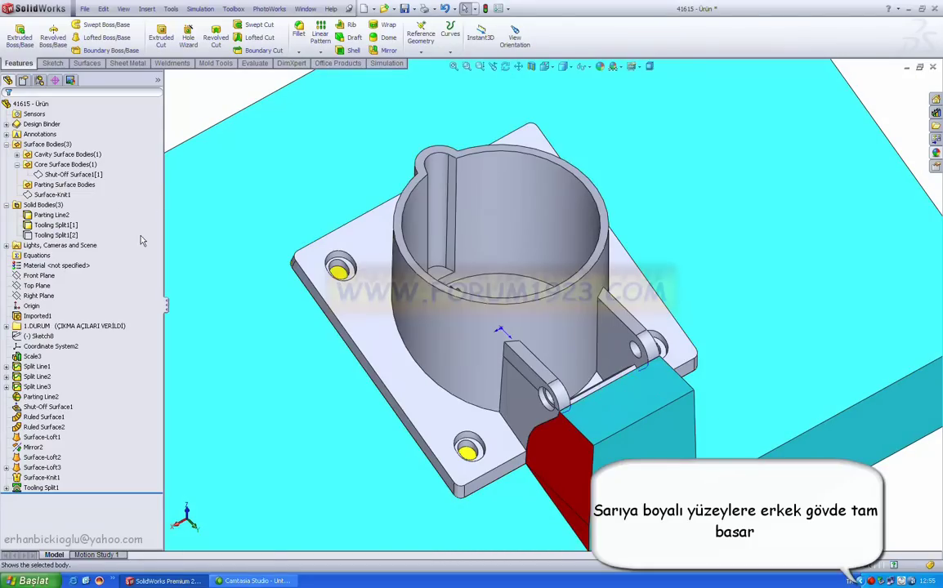
pyautogui.click(55, 225)
pyautogui.click(58, 211)
pyautogui.press('f')
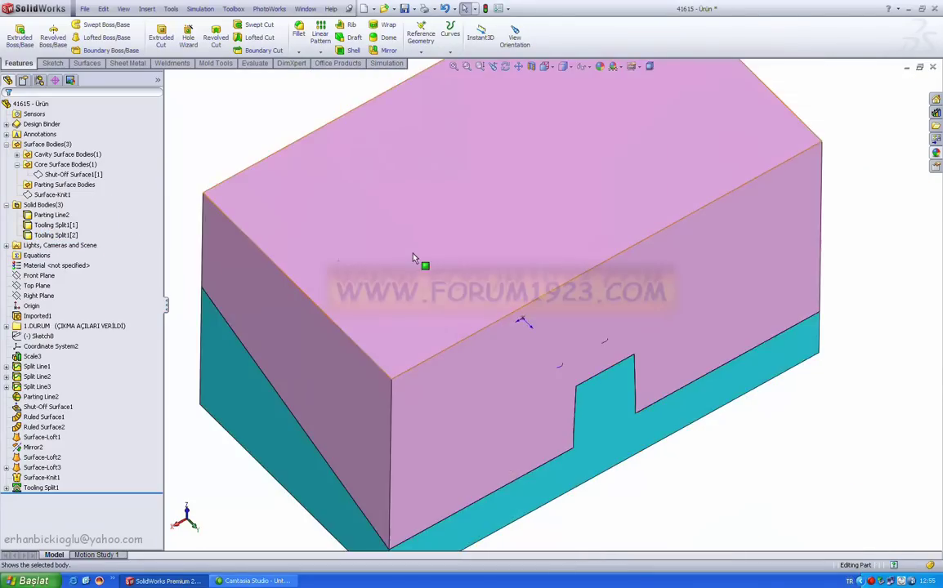